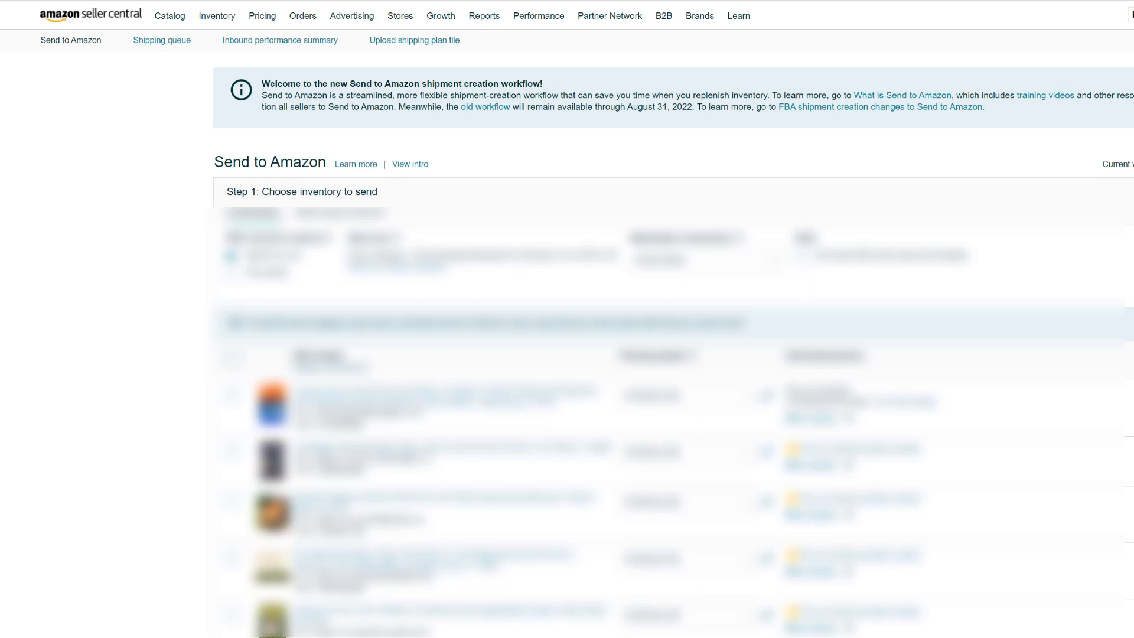
# Go to the FBA shipments area, view the active workflows, and continue the STA (8/25/2022, 08:30 PM) workflow
pyautogui.moveTo(227, 27)
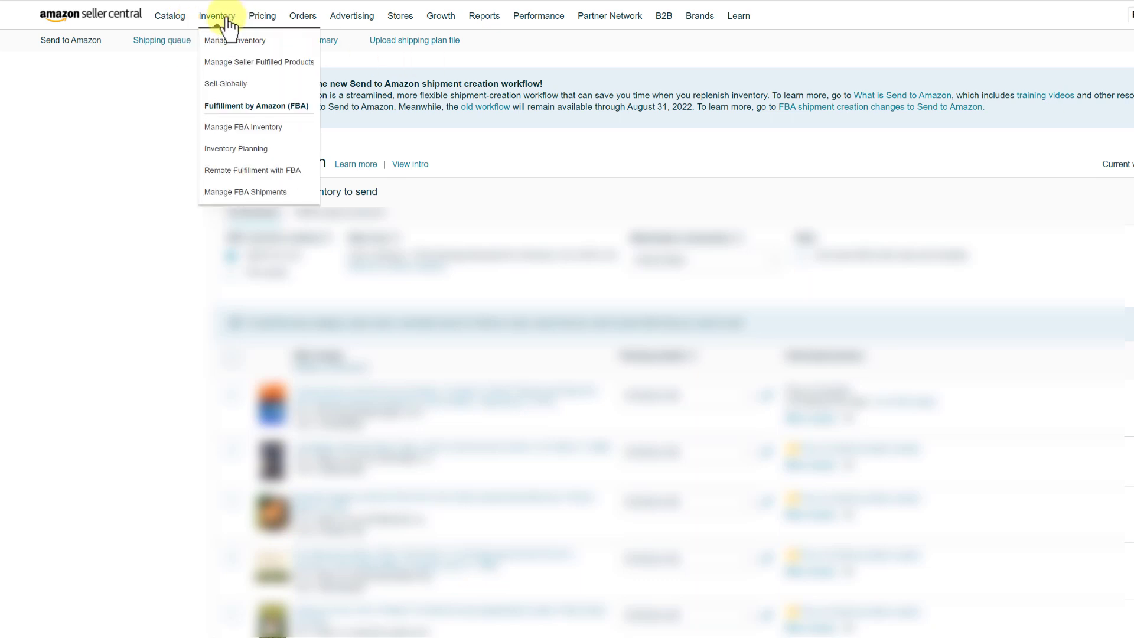
pyautogui.click(238, 192)
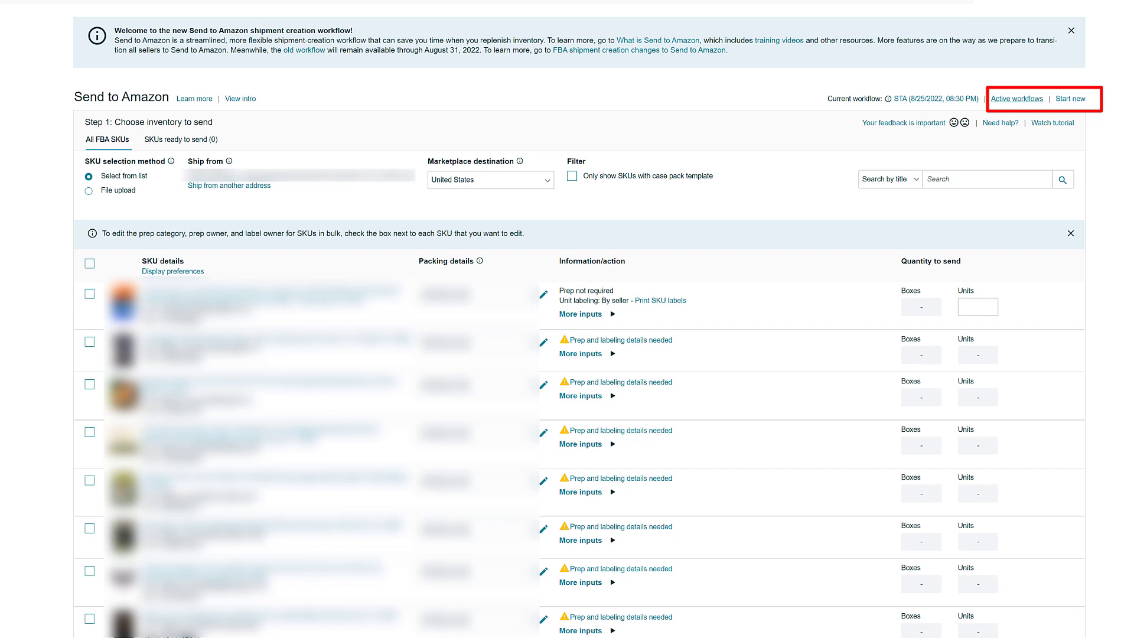
pyautogui.click(1017, 99)
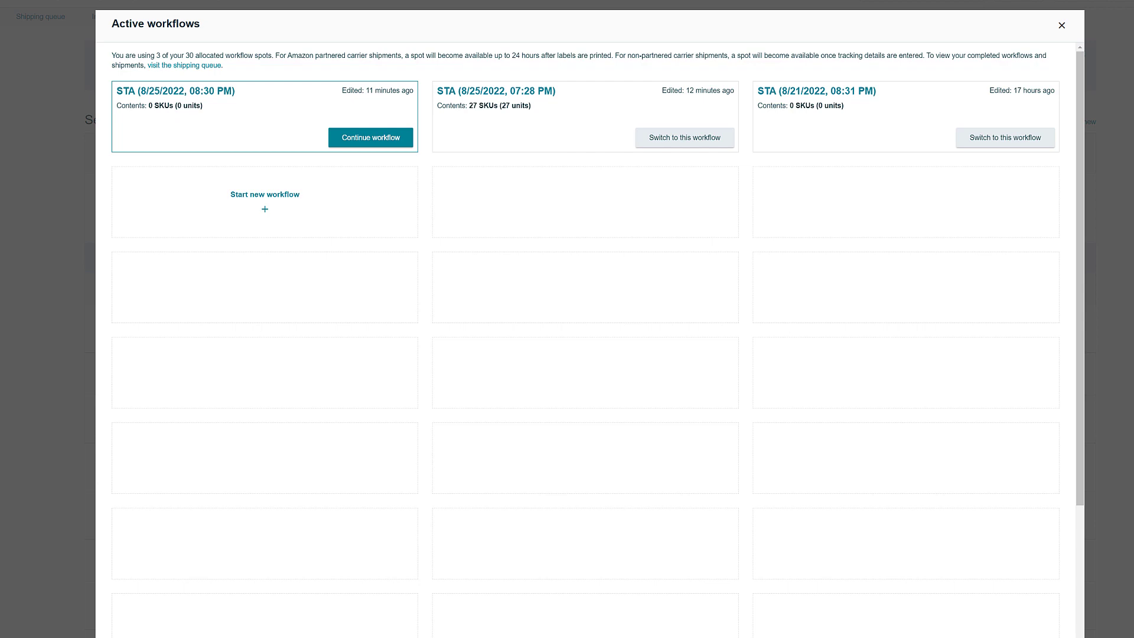
pyautogui.press('Escape')
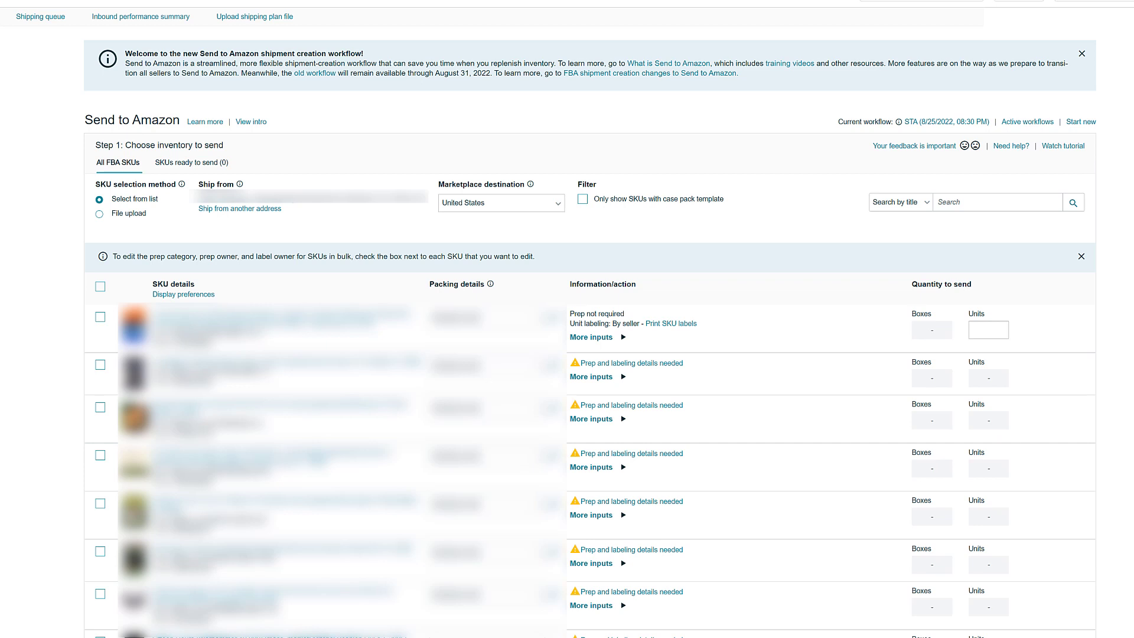
pyautogui.click(1028, 121)
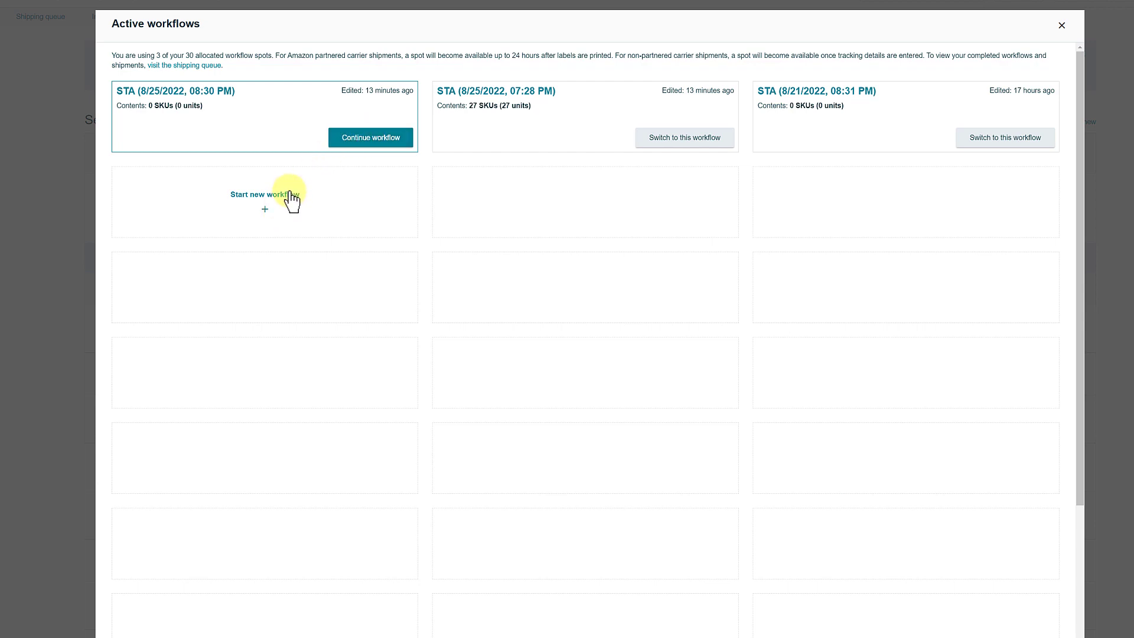
pyautogui.click(355, 141)
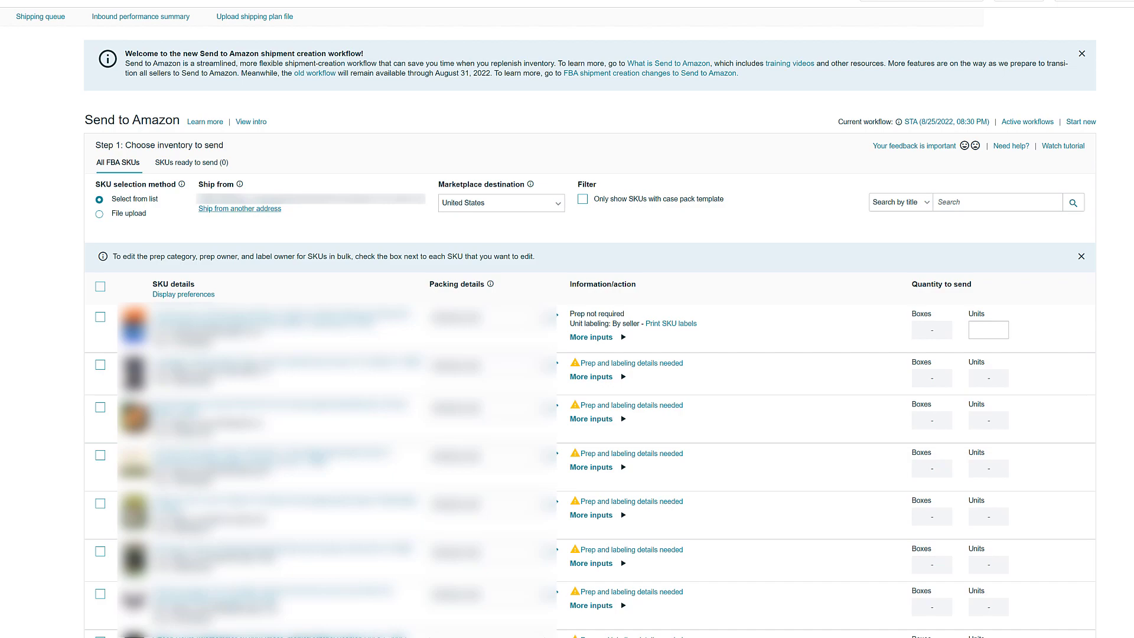
# Keep the already selected ship-from address for the shipment and check the search criteria available for the SKU list
pyautogui.click(244, 208)
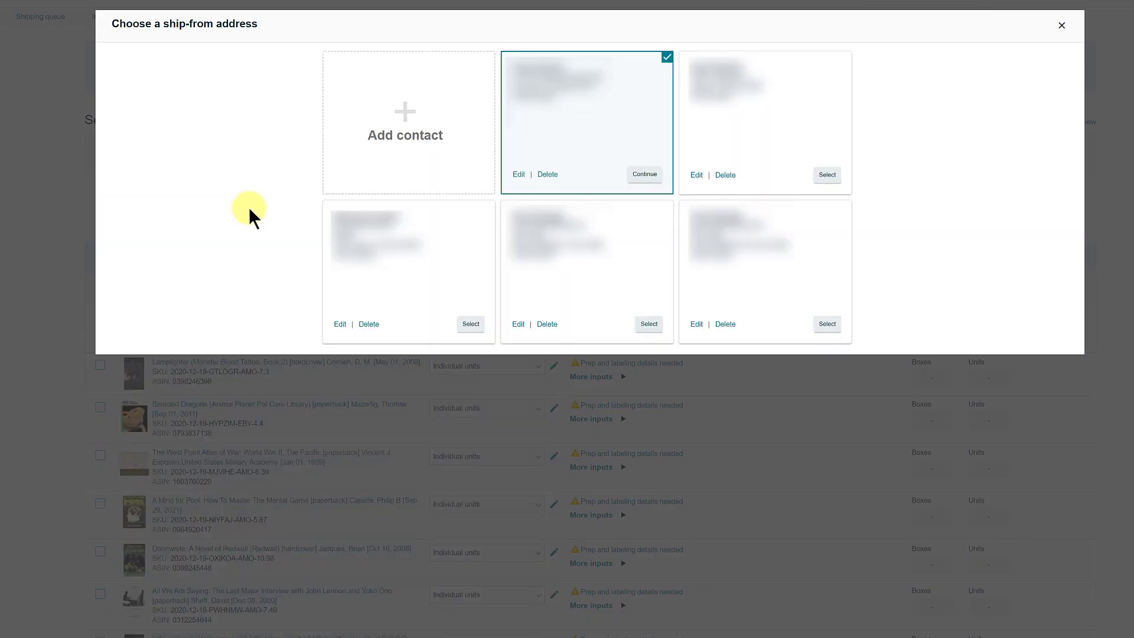
pyautogui.click(644, 175)
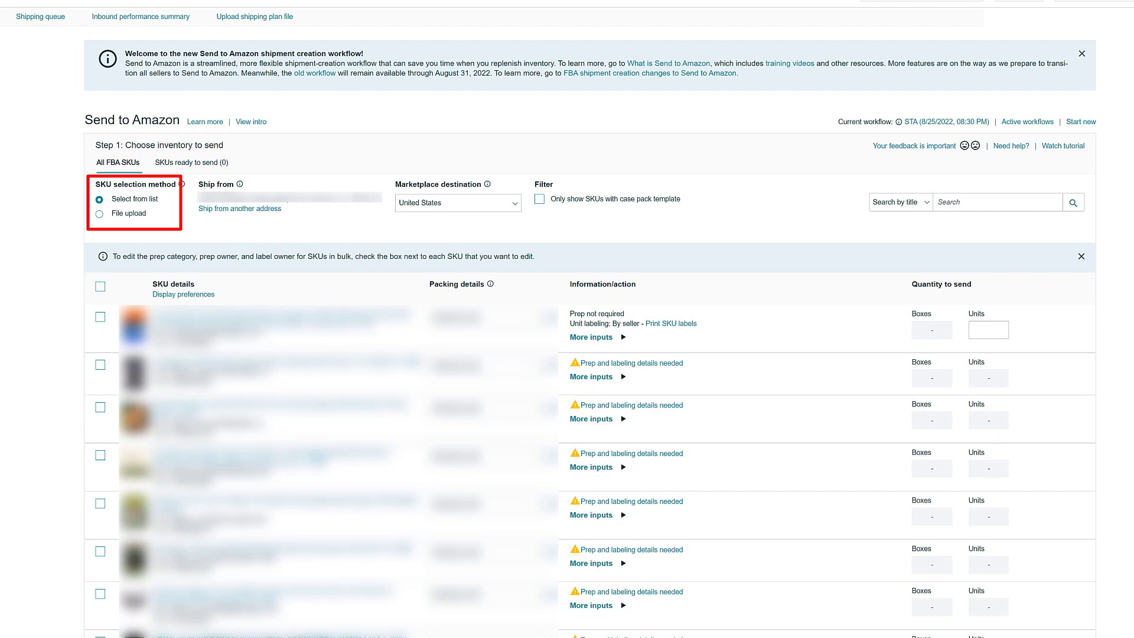
pyautogui.click(927, 202)
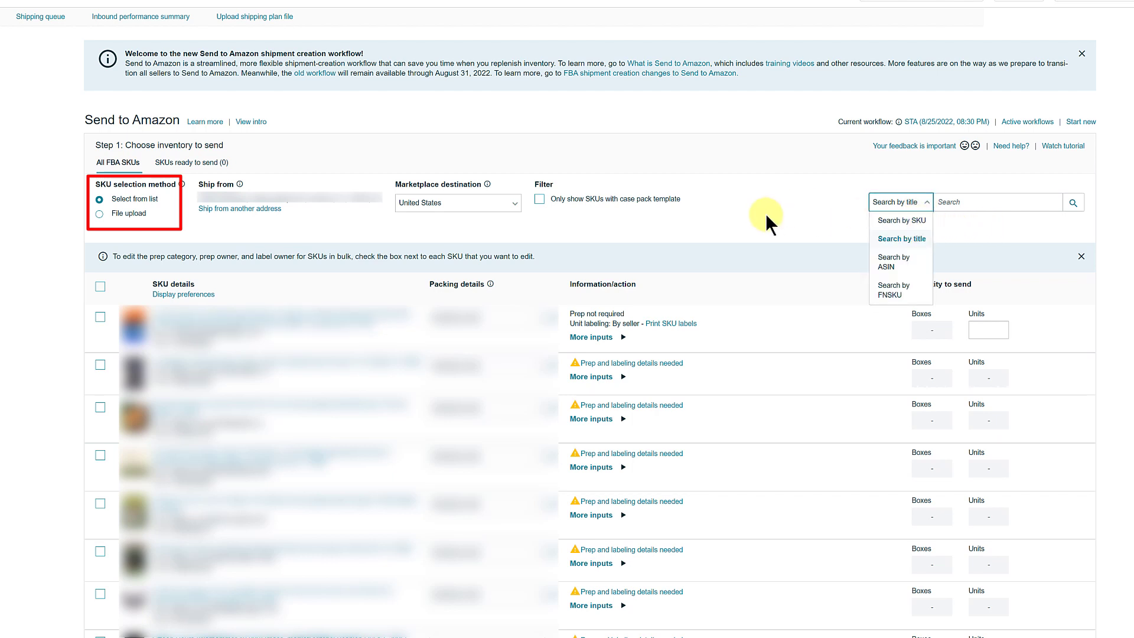
pyautogui.click(804, 215)
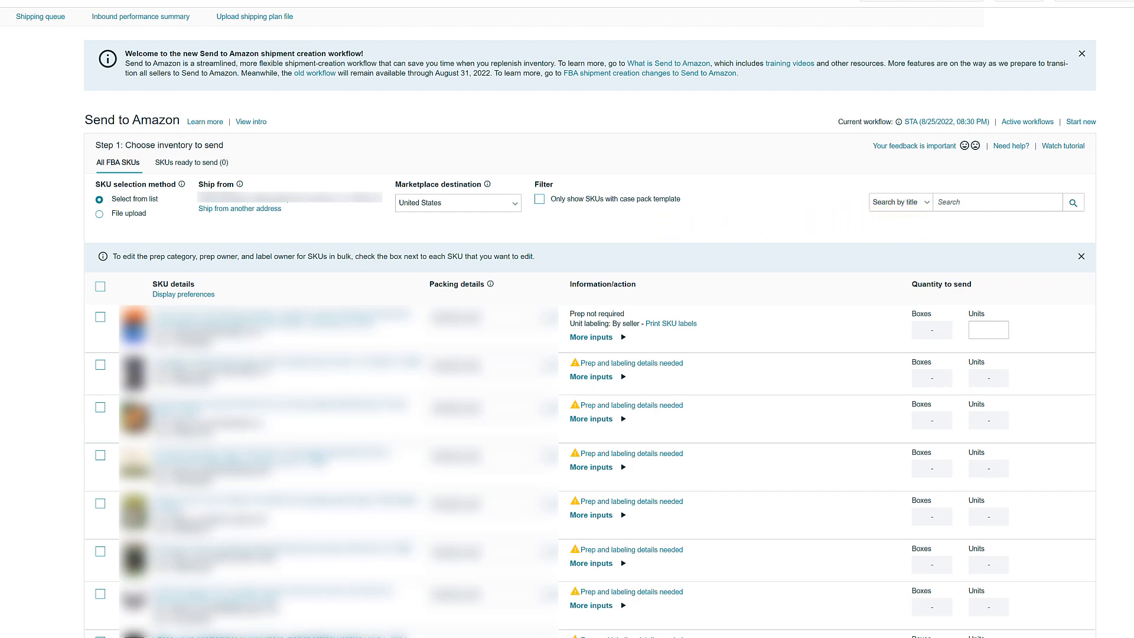
# Switch the SKU selection method to File upload and generate a template without the case pack and expiration date columns
pyautogui.click(99, 214)
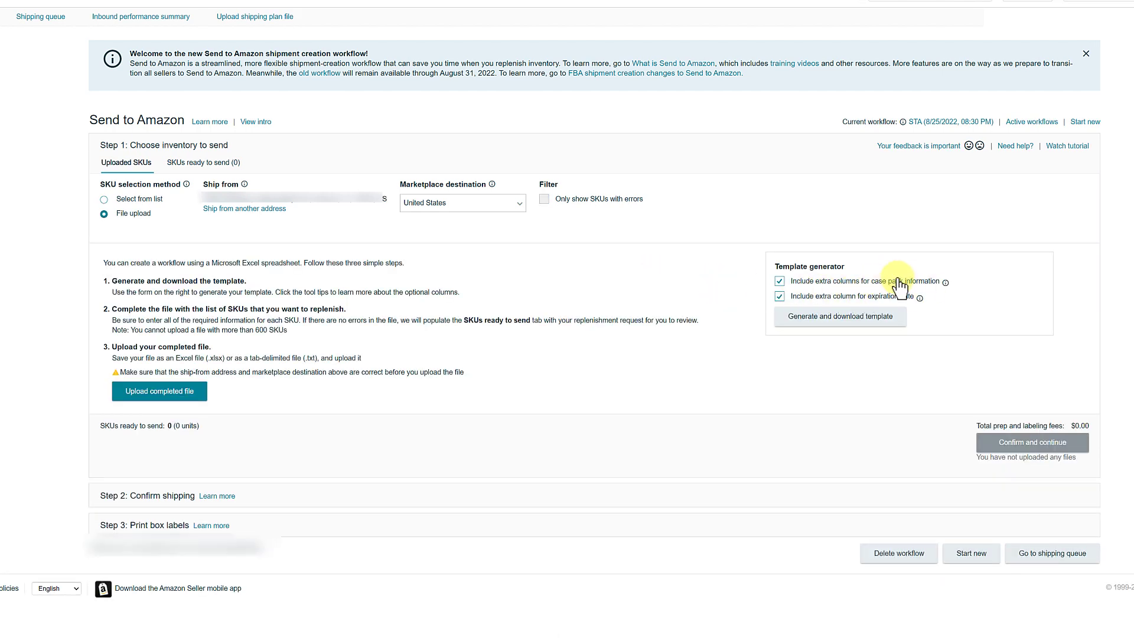
pyautogui.click(780, 282)
pyautogui.click(779, 297)
pyautogui.click(849, 322)
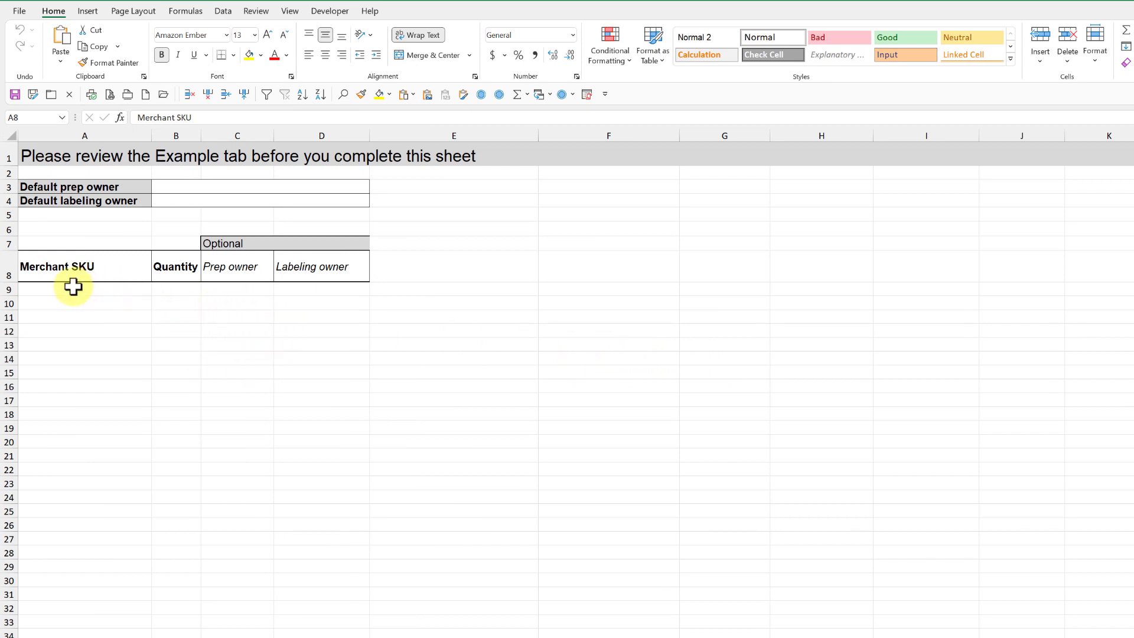
# In the downloaded Excel template, set both the default prep owner and the default labeling owner to Seller
pyautogui.moveTo(83, 293); pyautogui.dragTo(84, 497)
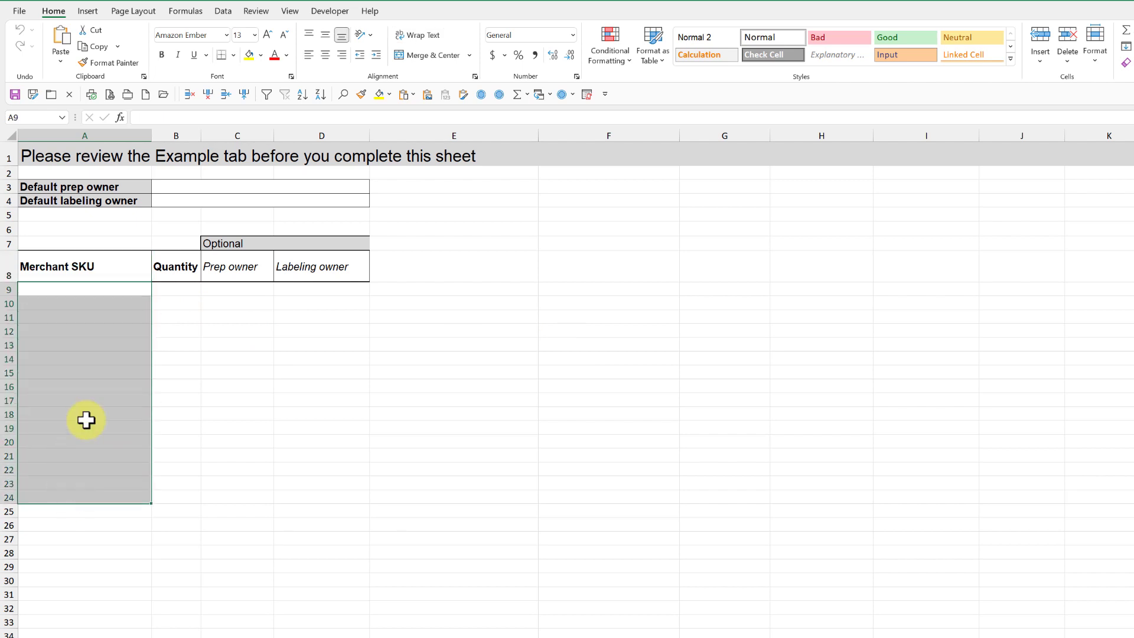
pyautogui.moveTo(186, 291); pyautogui.dragTo(174, 444)
pyautogui.click(132, 441)
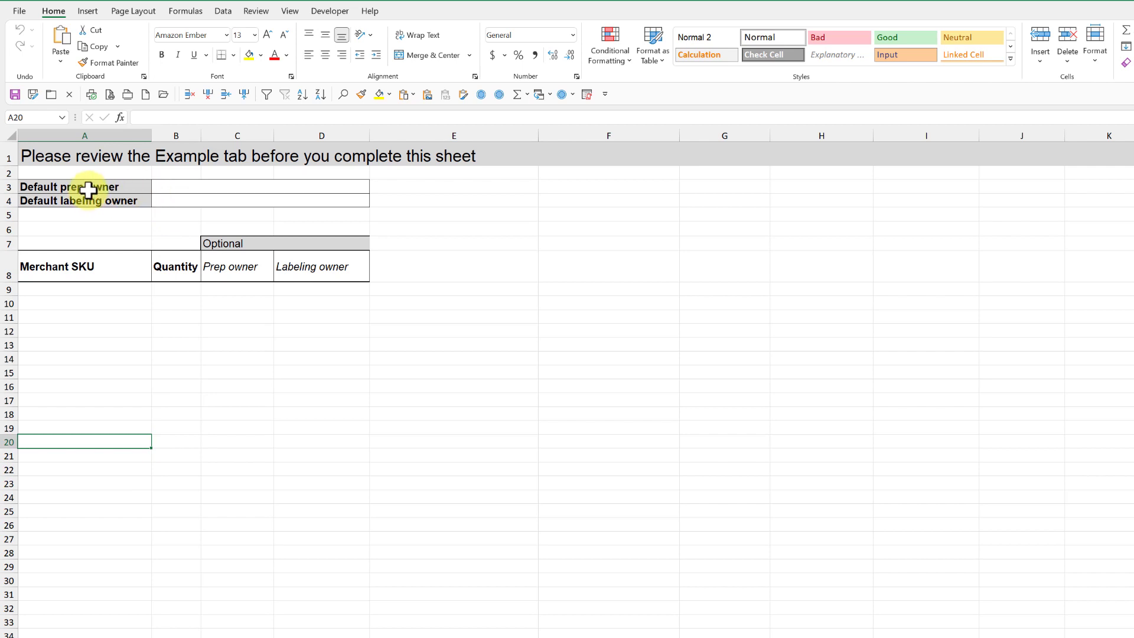
pyautogui.click(195, 189)
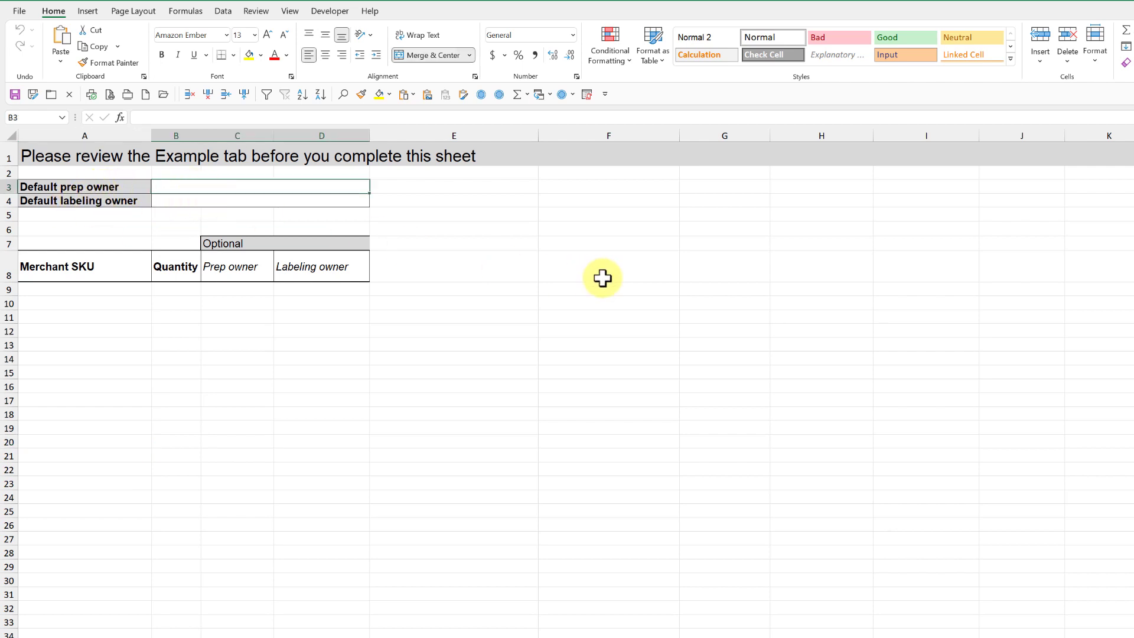
pyautogui.write('Seller')
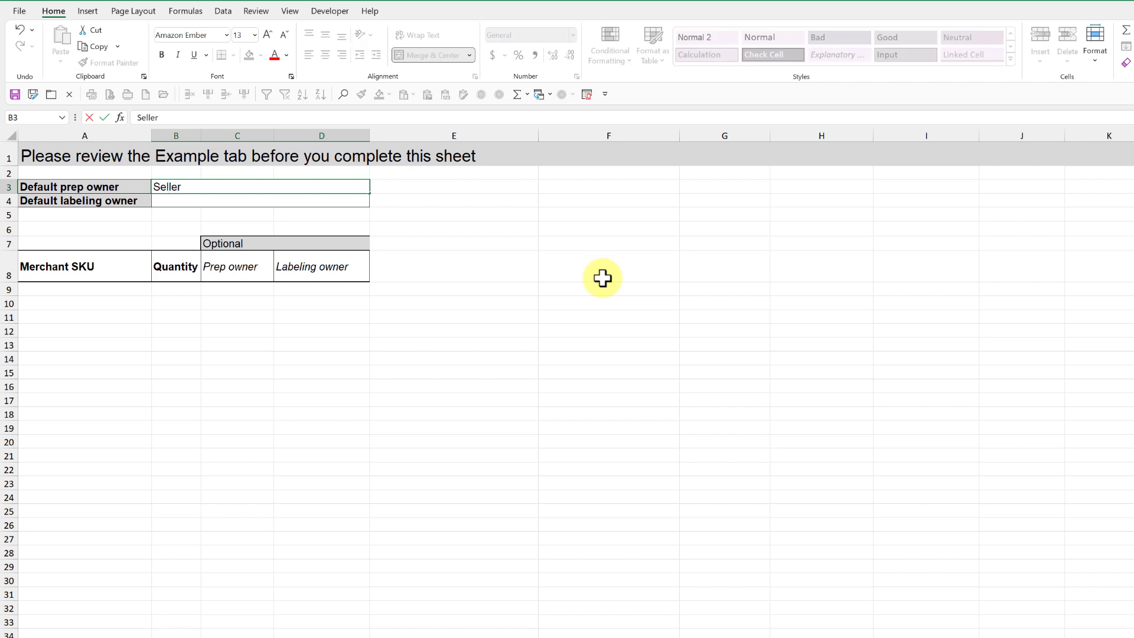
pyautogui.press('Return')
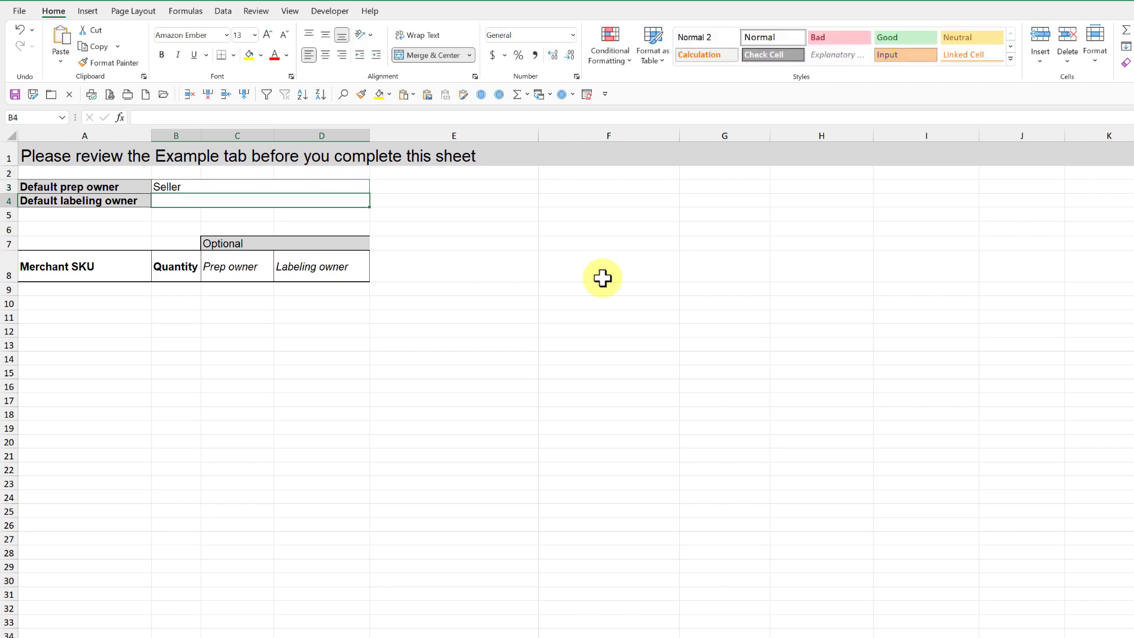
pyautogui.write('Seller')
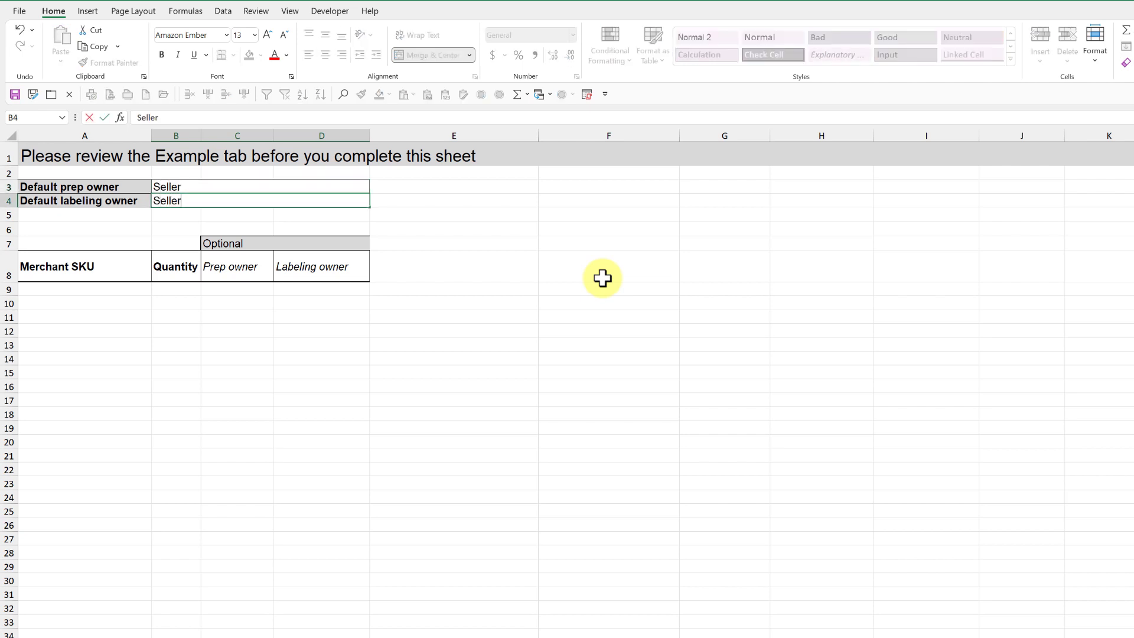
pyautogui.click(481, 276)
pyautogui.click(173, 216)
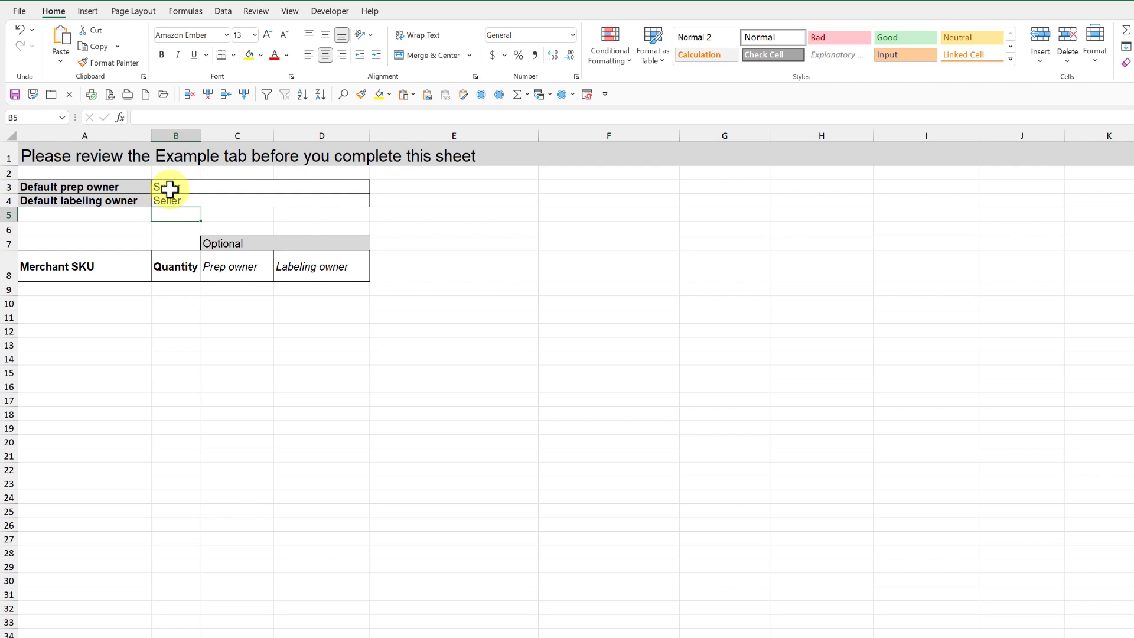
# Examine the default owner fields, the optional owner columns, and the Instructions, Data definitions and example sheets of the workbook
pyautogui.click(171, 187)
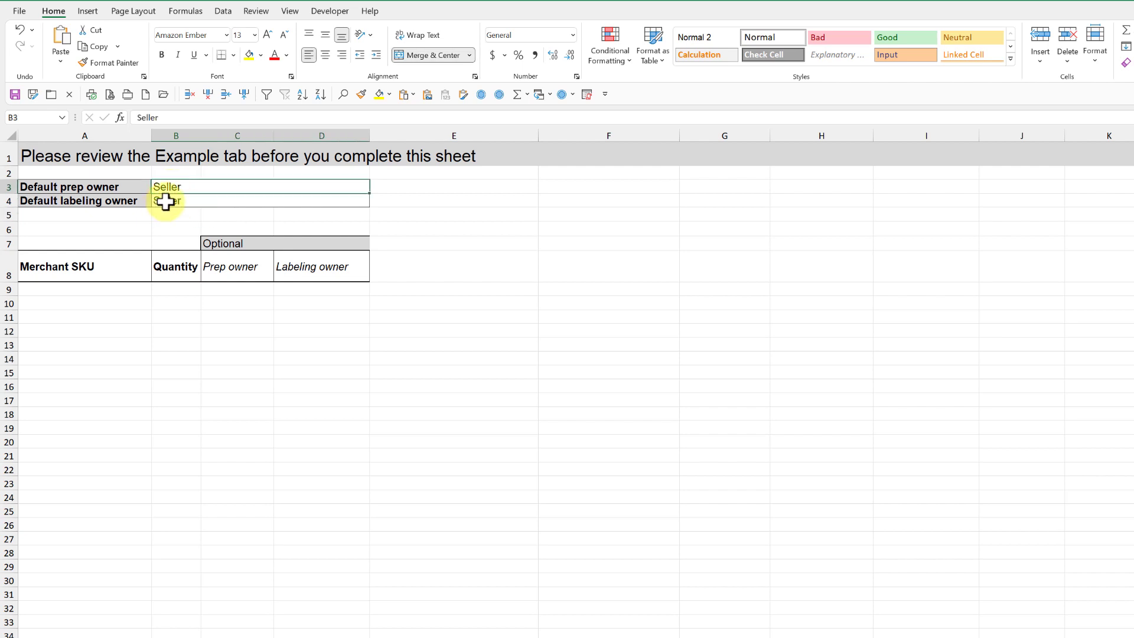
pyautogui.click(167, 215)
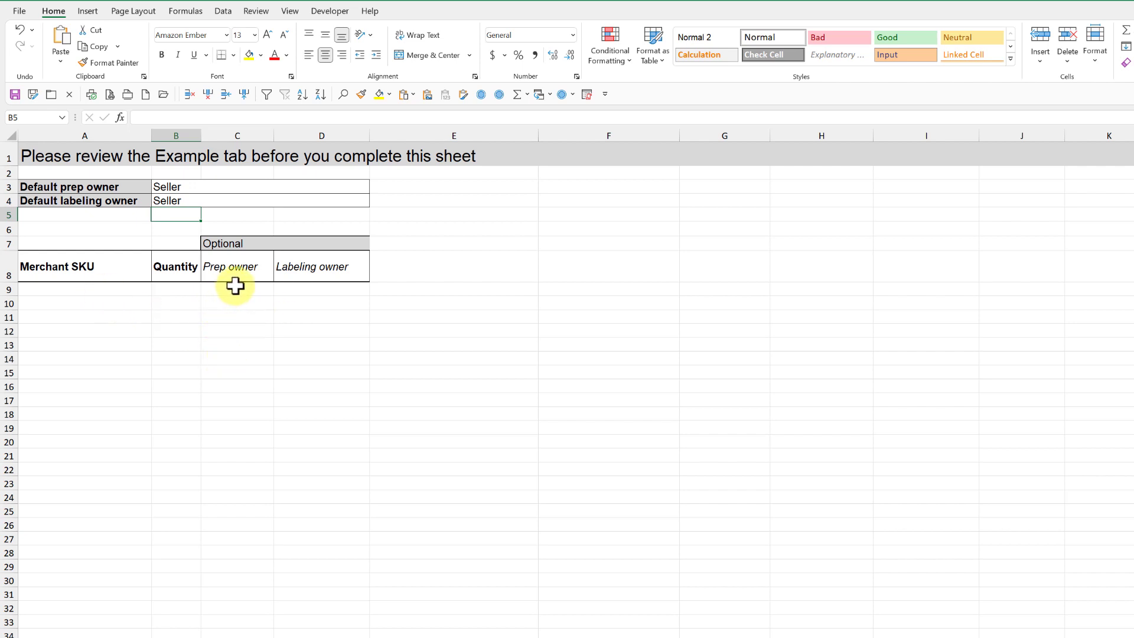
pyautogui.moveTo(234, 289); pyautogui.dragTo(329, 562)
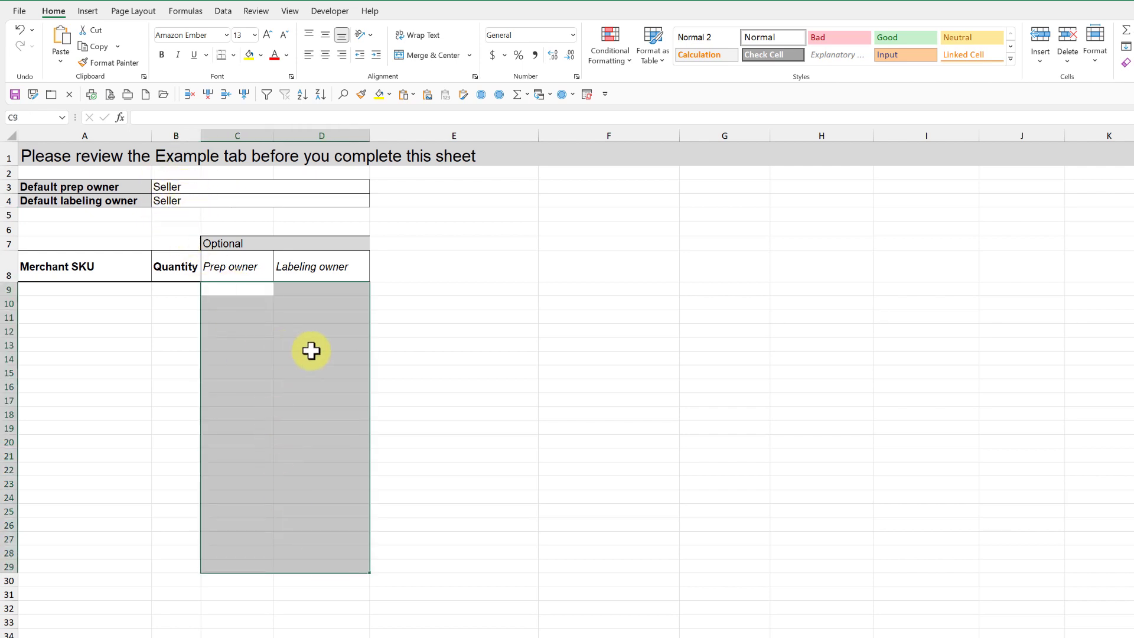
pyautogui.click(299, 303)
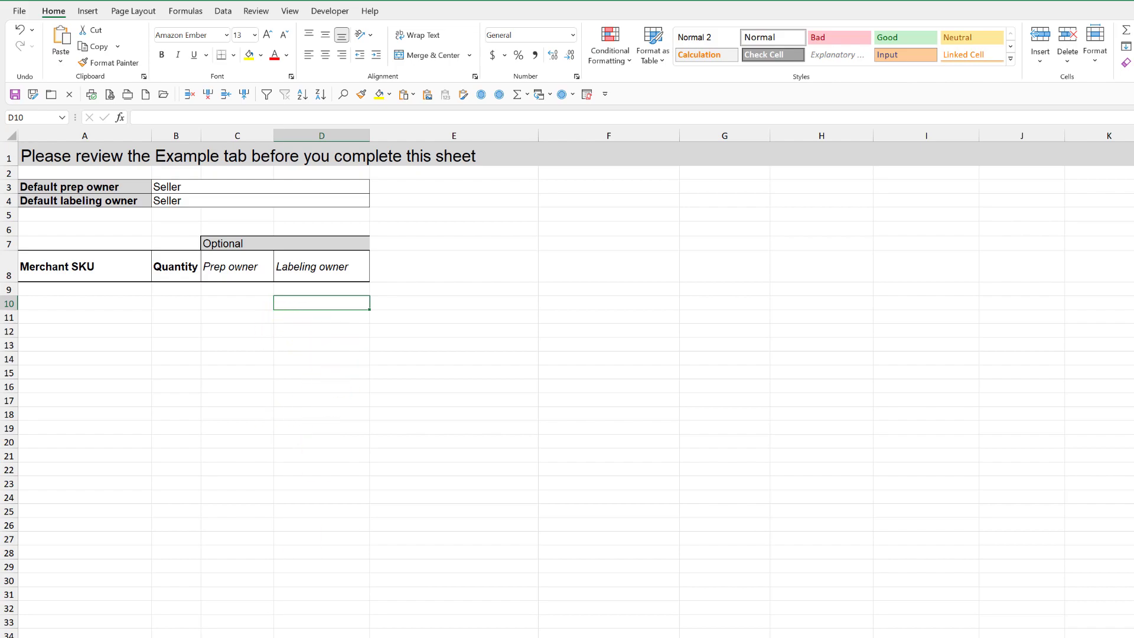
pyautogui.click(56, 616)
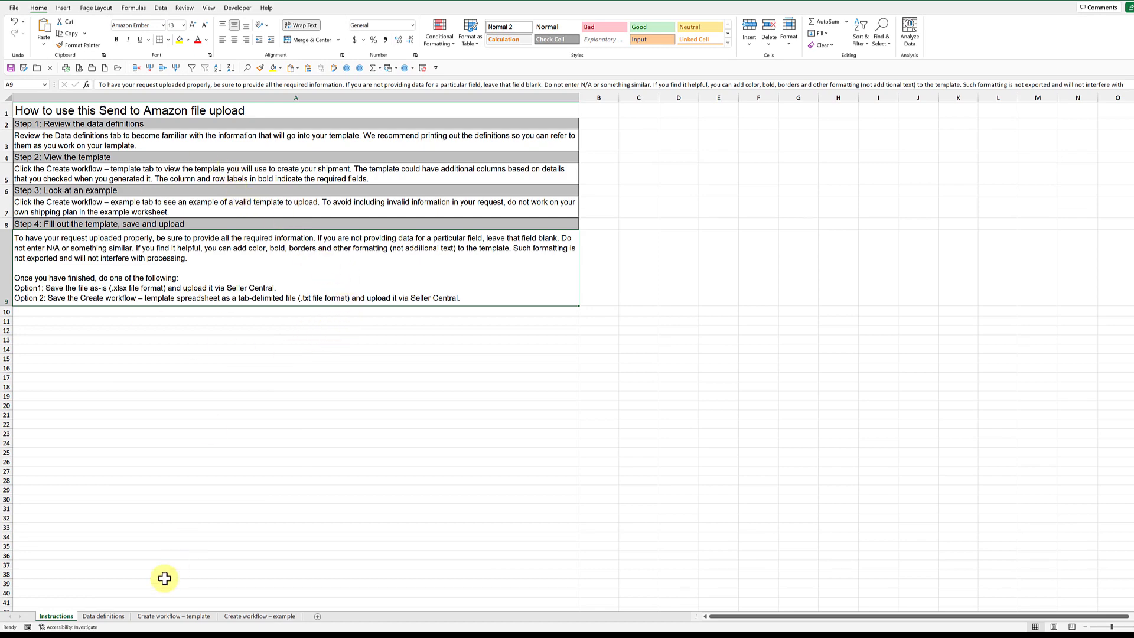
pyautogui.click(100, 616)
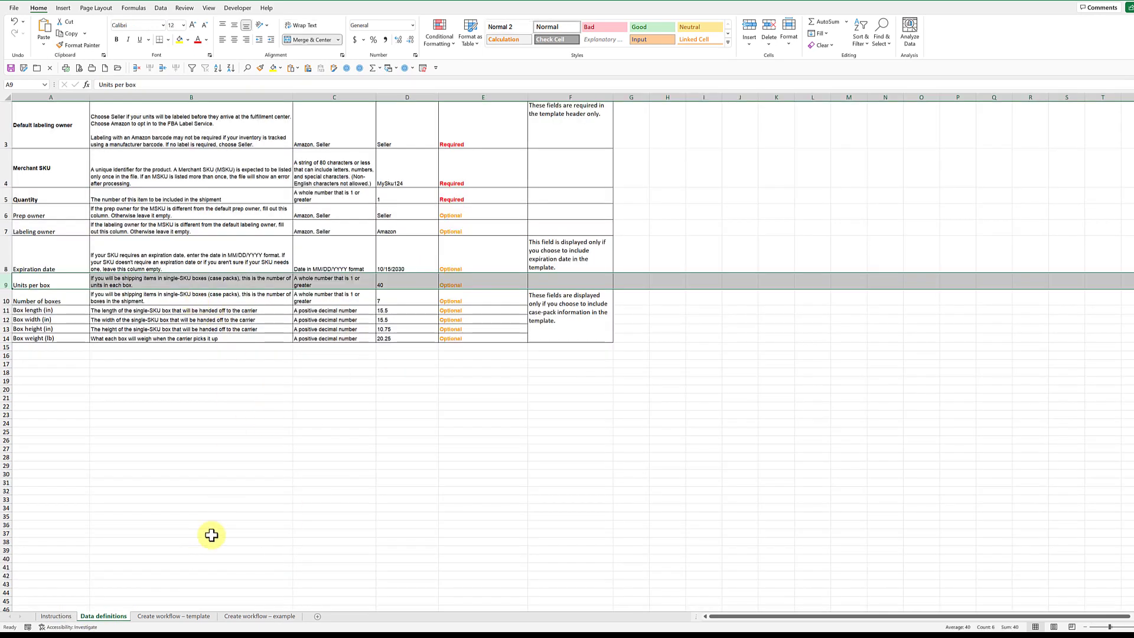
pyautogui.scroll(2, 210, 519)
pyautogui.click(241, 617)
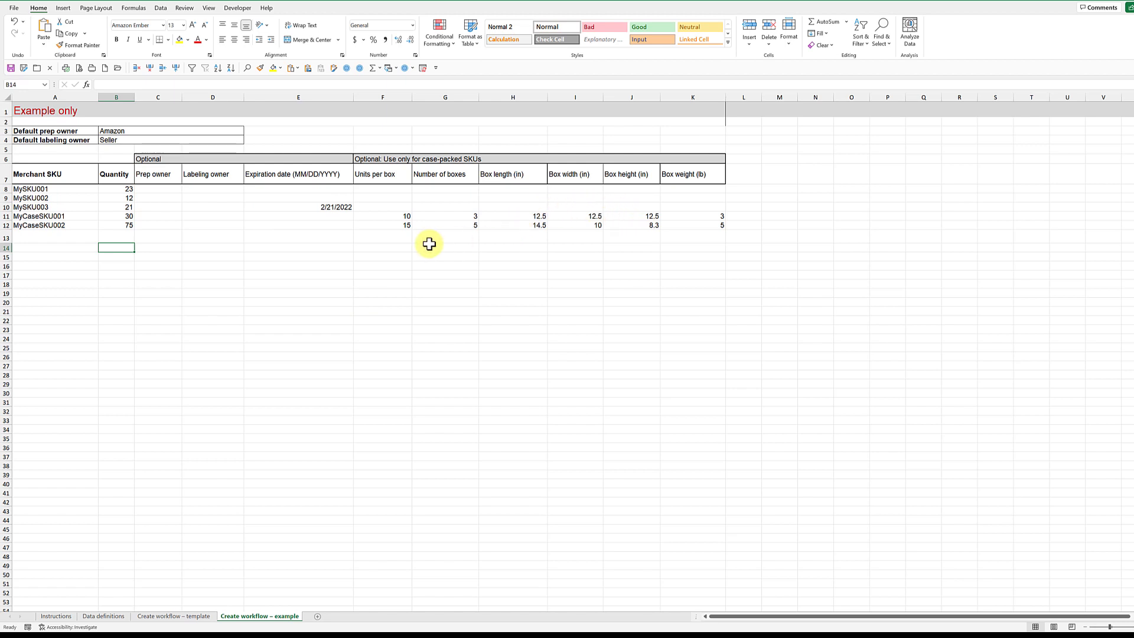
pyautogui.click(167, 618)
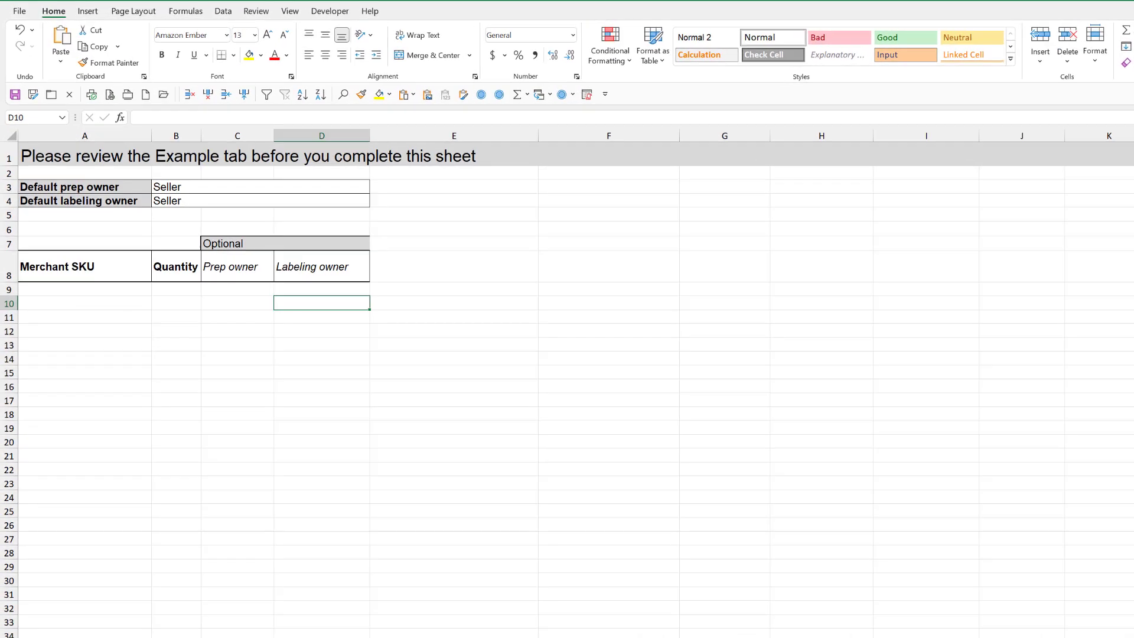
# Paste the SKU and QTY columns from the Airtable shipping plan under Merchant SKU and Quantity, starting at cell A9, and check the list
pyautogui.click(725, 373)
pyautogui.hotkey('alt', 'Tab')
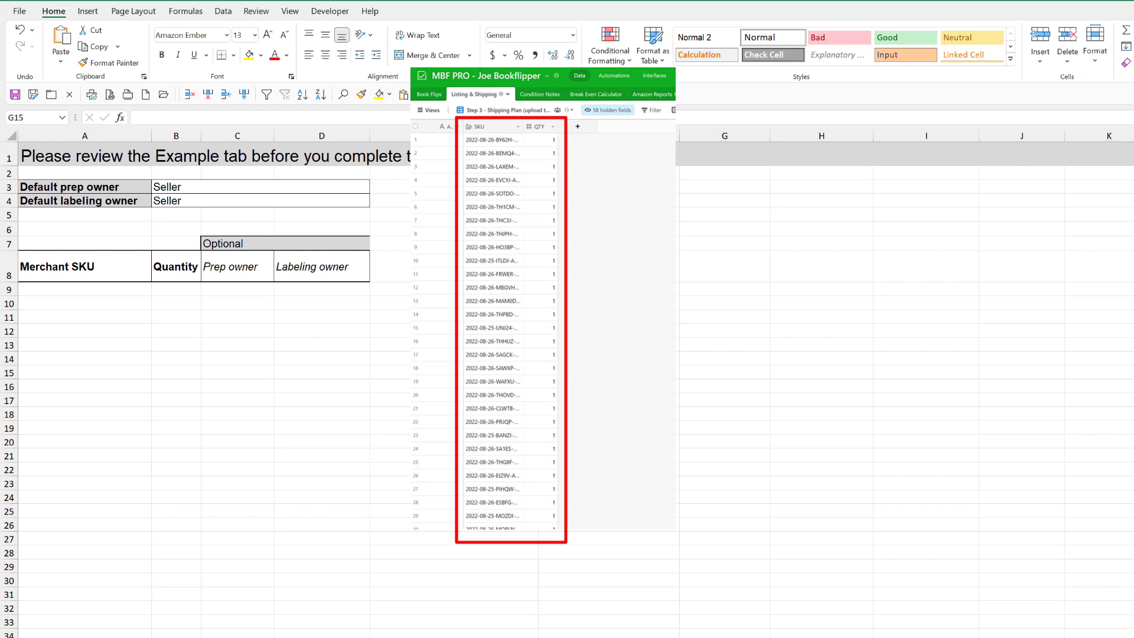
pyautogui.click(85, 290)
pyautogui.hotkey('ctrl', 'v')
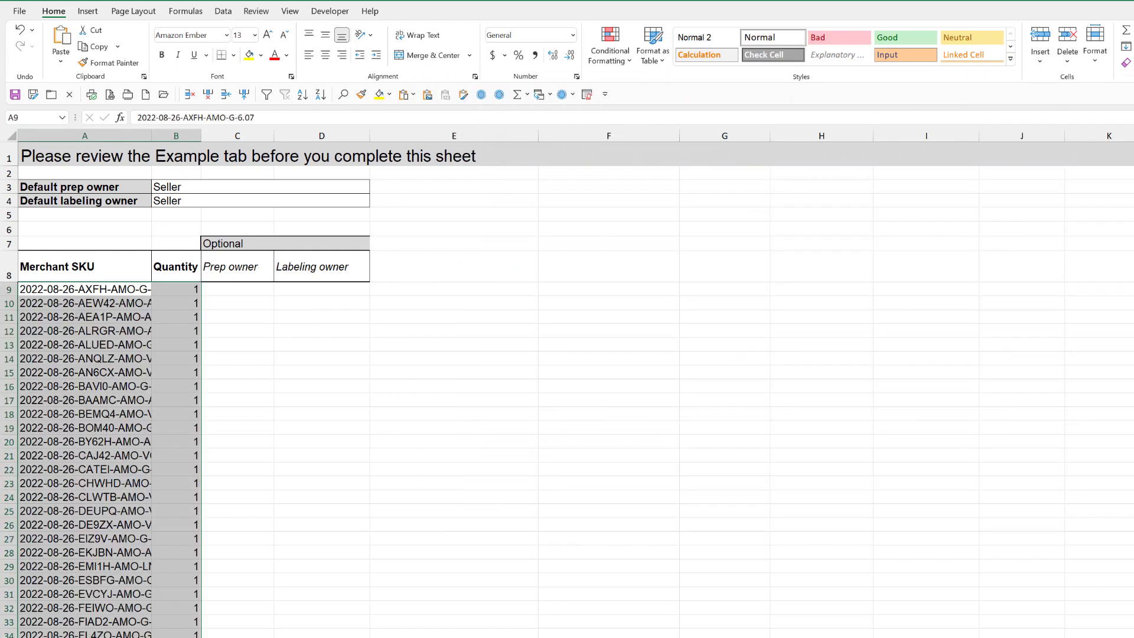
pyautogui.click(176, 414)
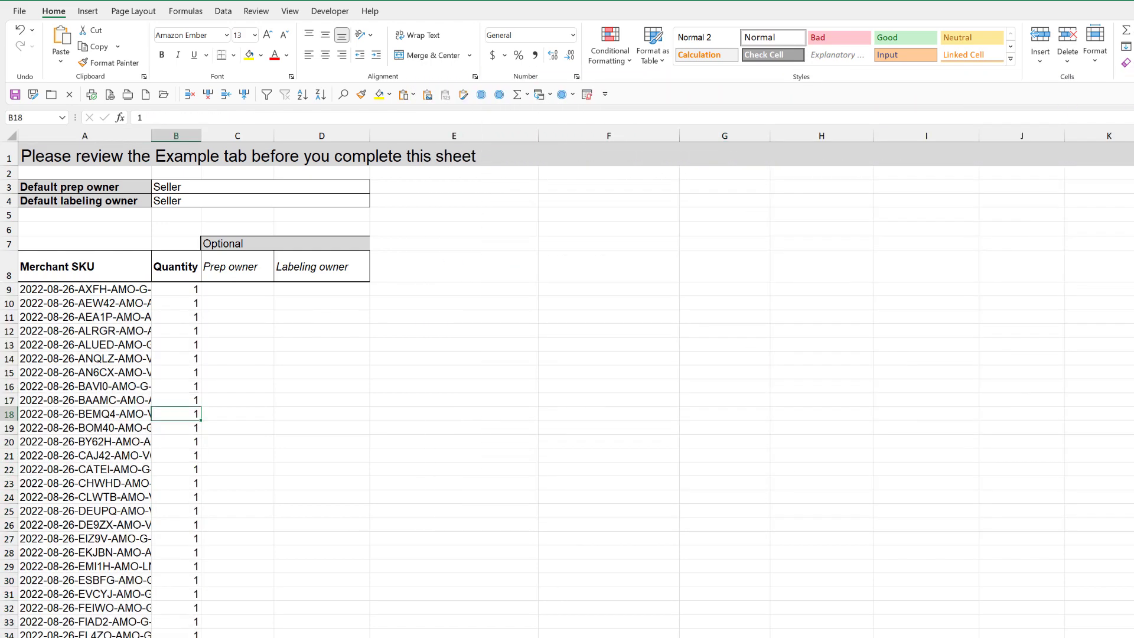
pyautogui.scroll(-20, 176, 414)
pyautogui.scroll(20, 176, 414)
# Switch back to Seller Central and upload the completed template file to the shipment workflow
pyautogui.hotkey('alt', 'Tab')
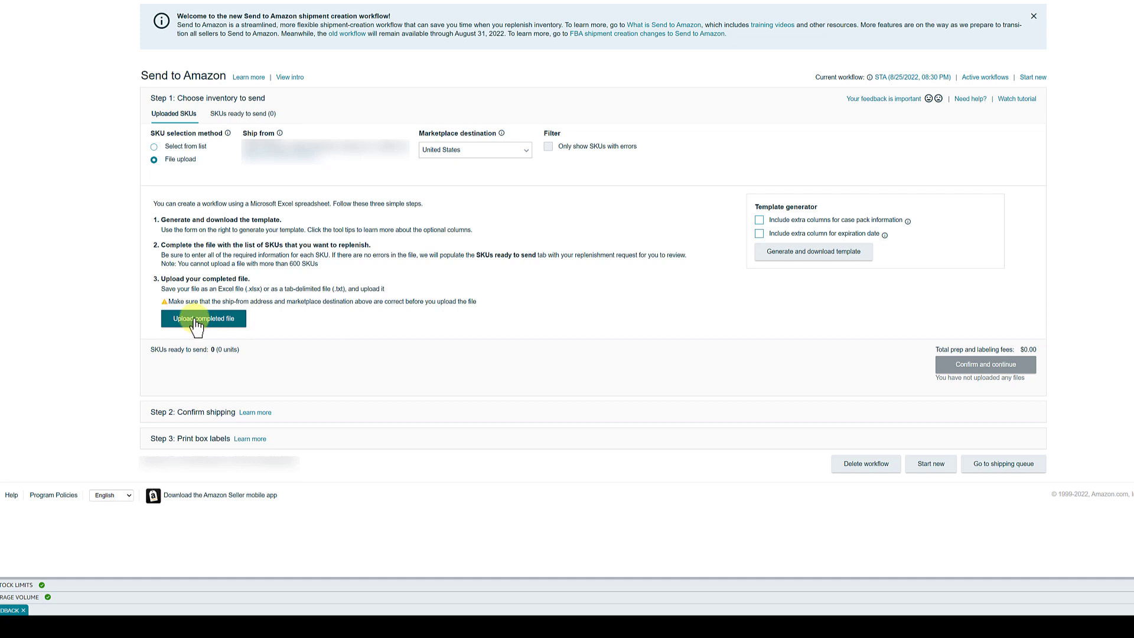
pyautogui.click(195, 319)
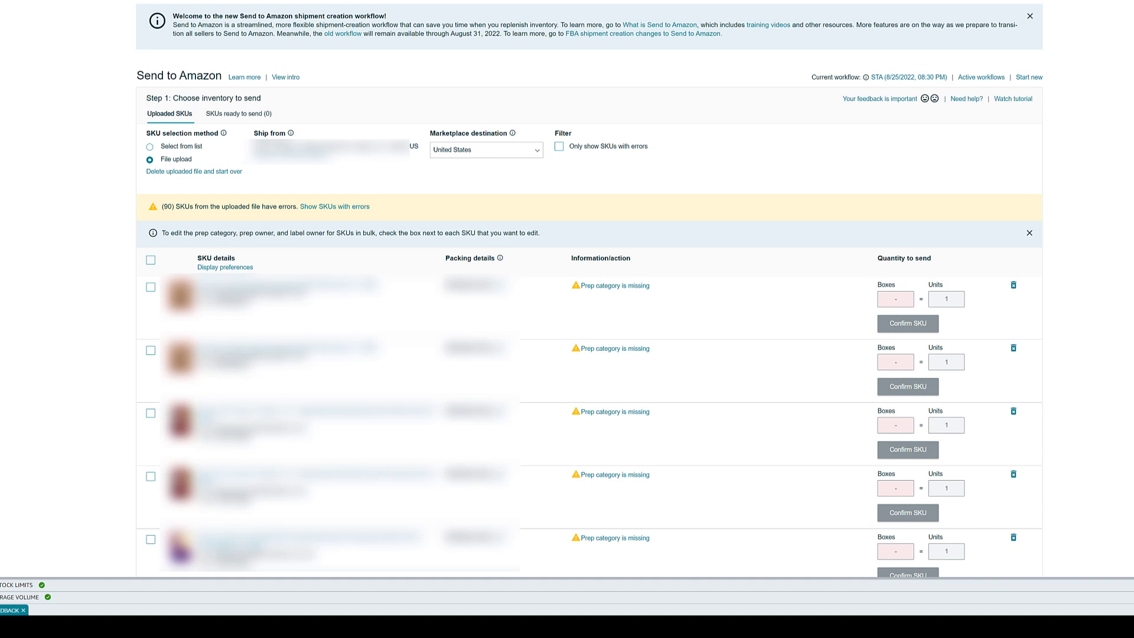
# Set the prep category of all 25 SKUs on the first page to No prep needed and save it
pyautogui.click(151, 261)
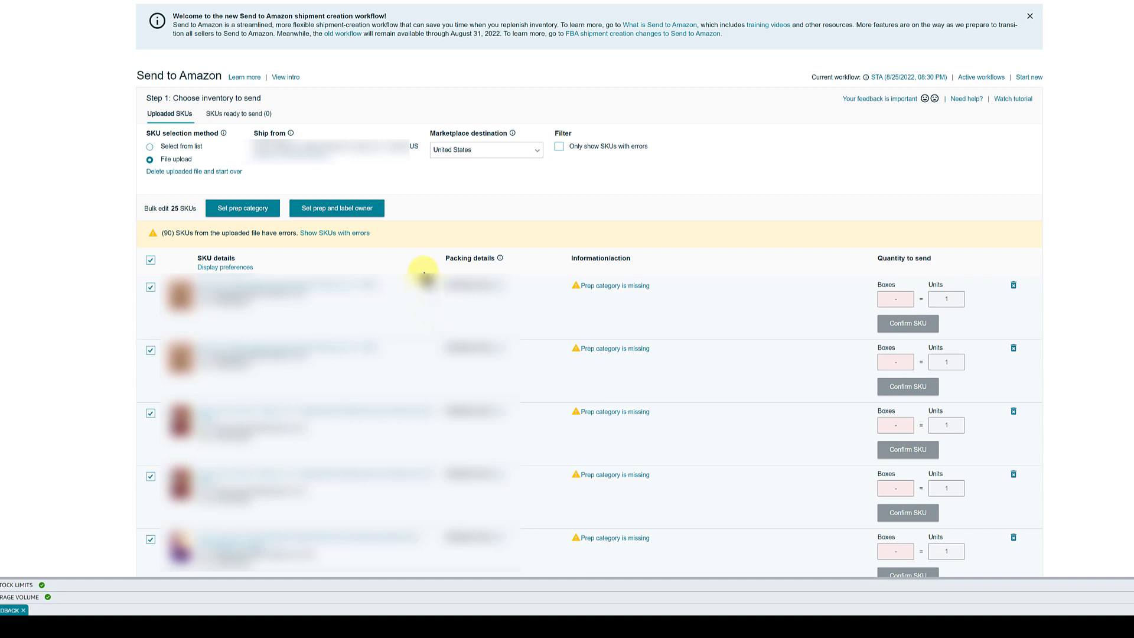
pyautogui.click(239, 218)
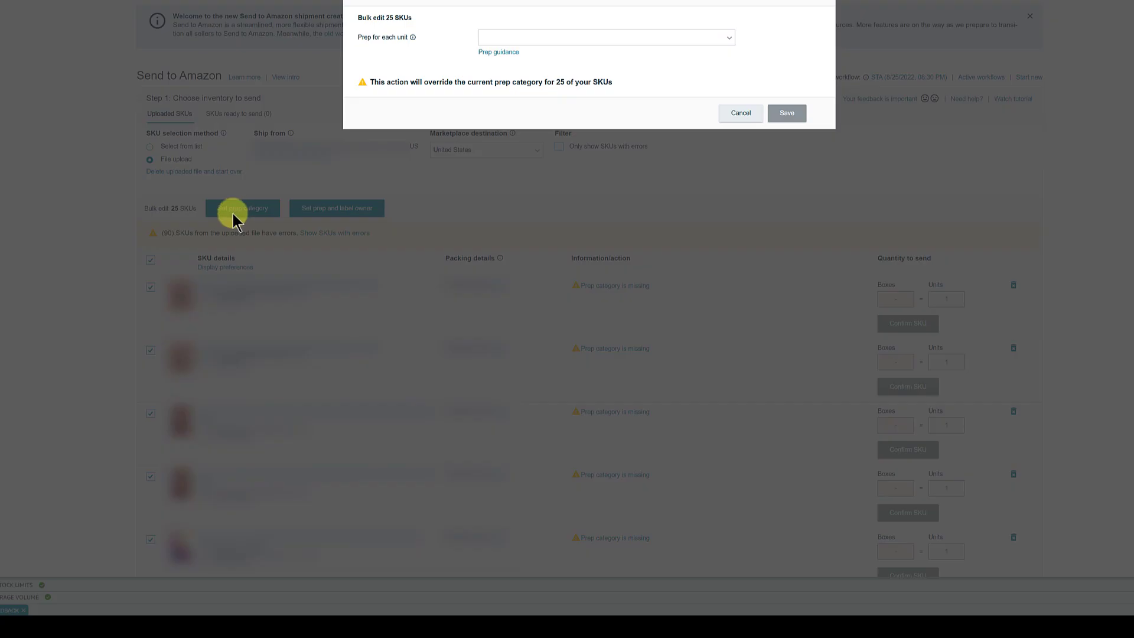
pyautogui.click(728, 39)
pyautogui.moveTo(732, 51); pyautogui.dragTo(734, 101)
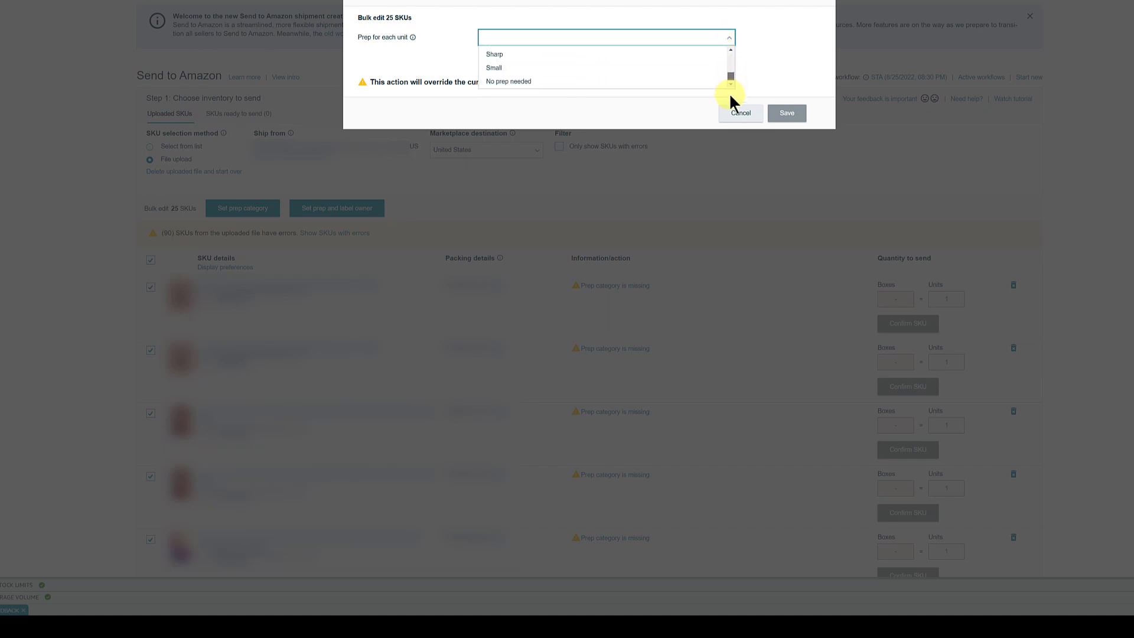
pyautogui.click(520, 83)
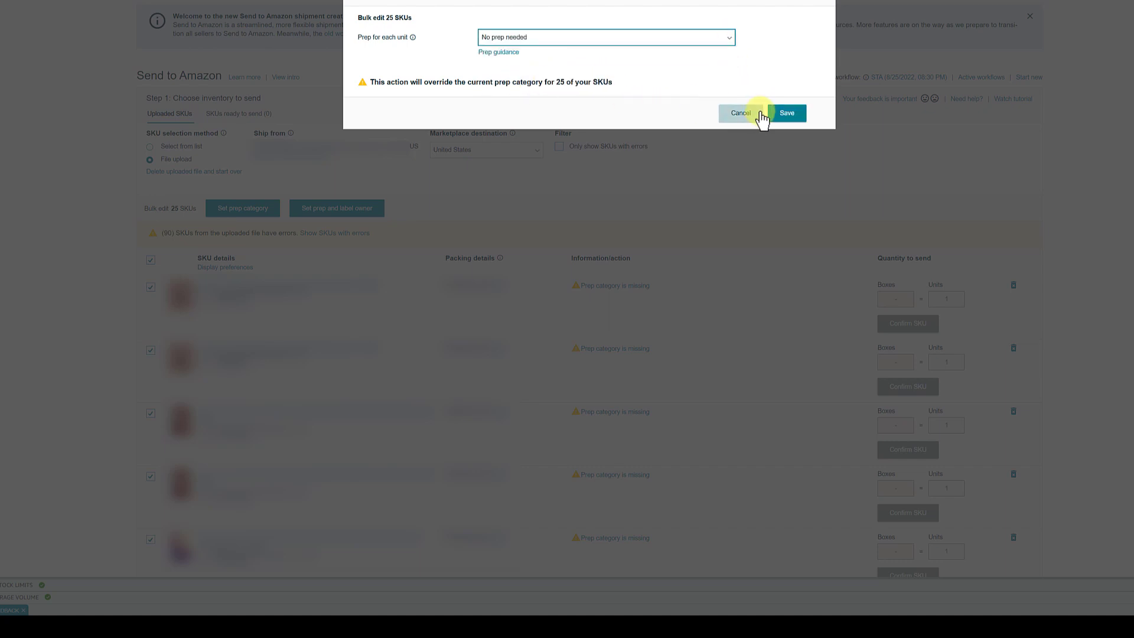
pyautogui.click(792, 120)
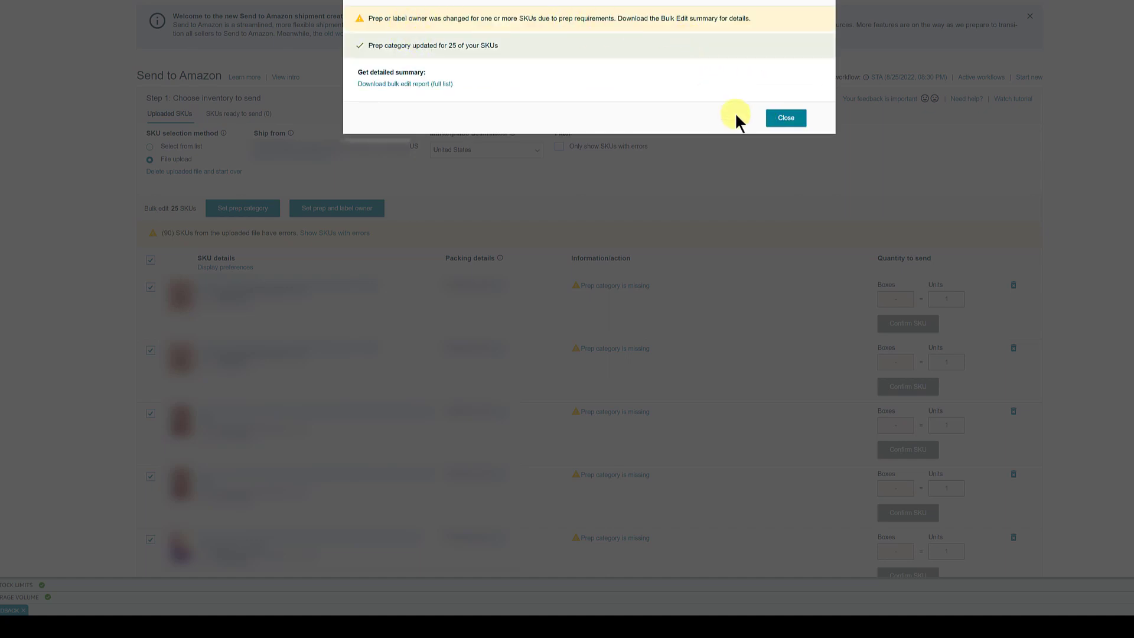
pyautogui.click(789, 120)
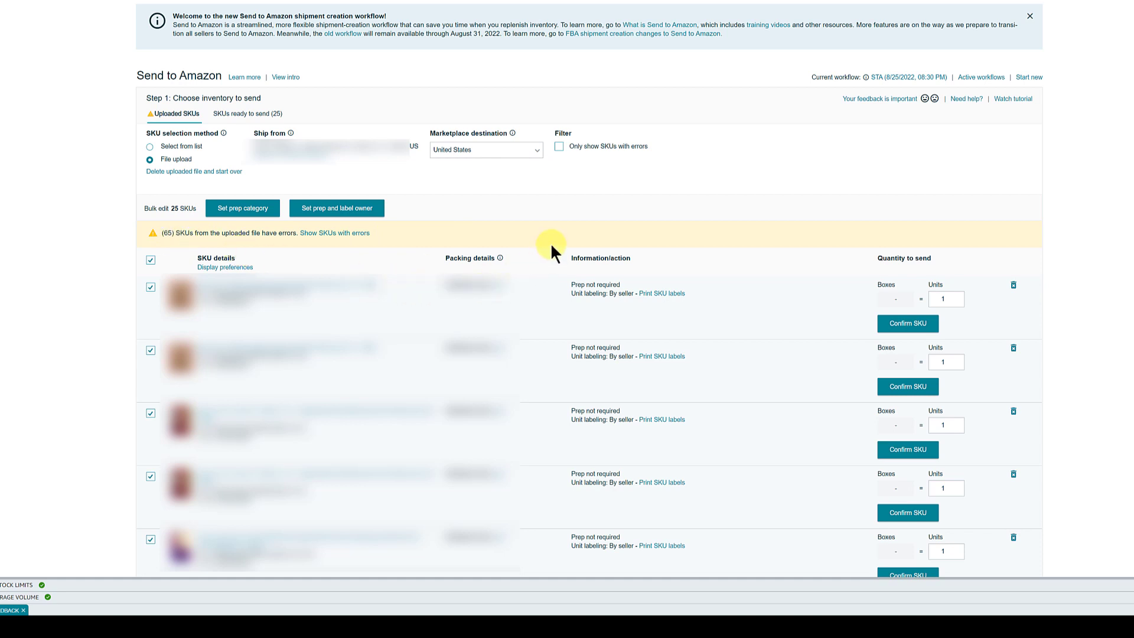
# Go to the second page of SKUs, accepting the reset of unconfirmed changes, and set all 25 SKUs to No prep needed
pyautogui.scroll(-15, 1058, 517)
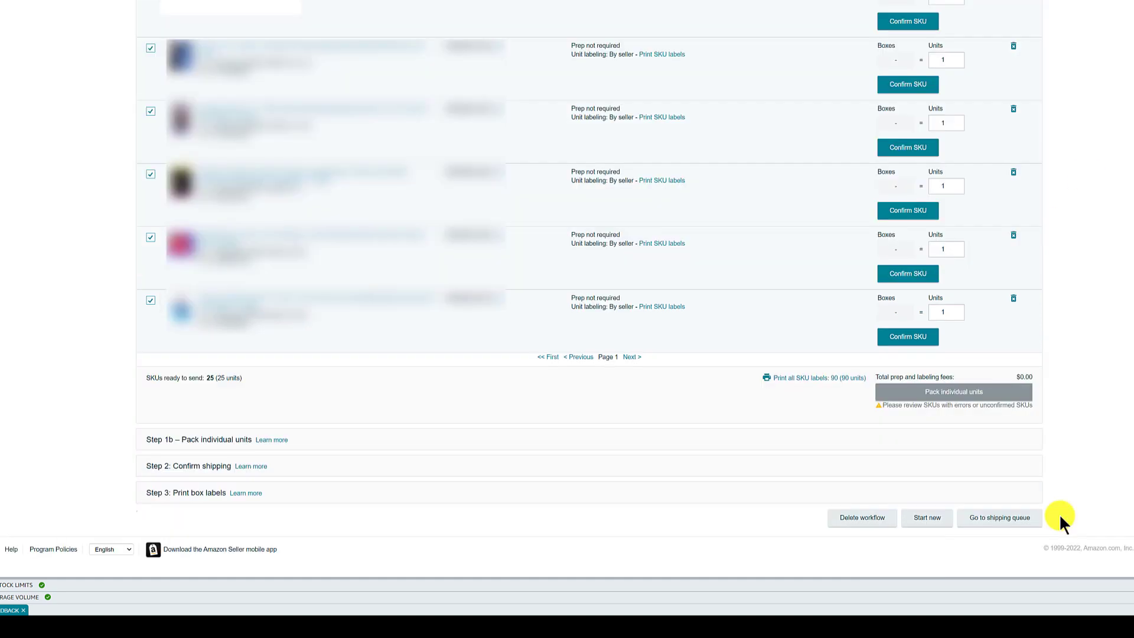
pyautogui.click(632, 357)
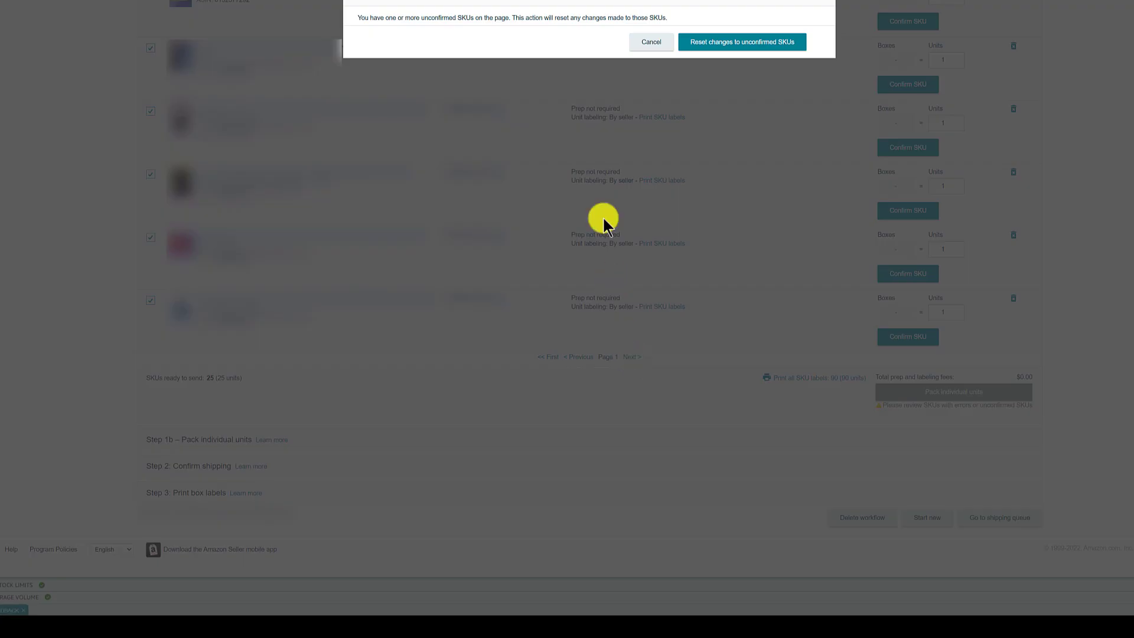
pyautogui.click(737, 52)
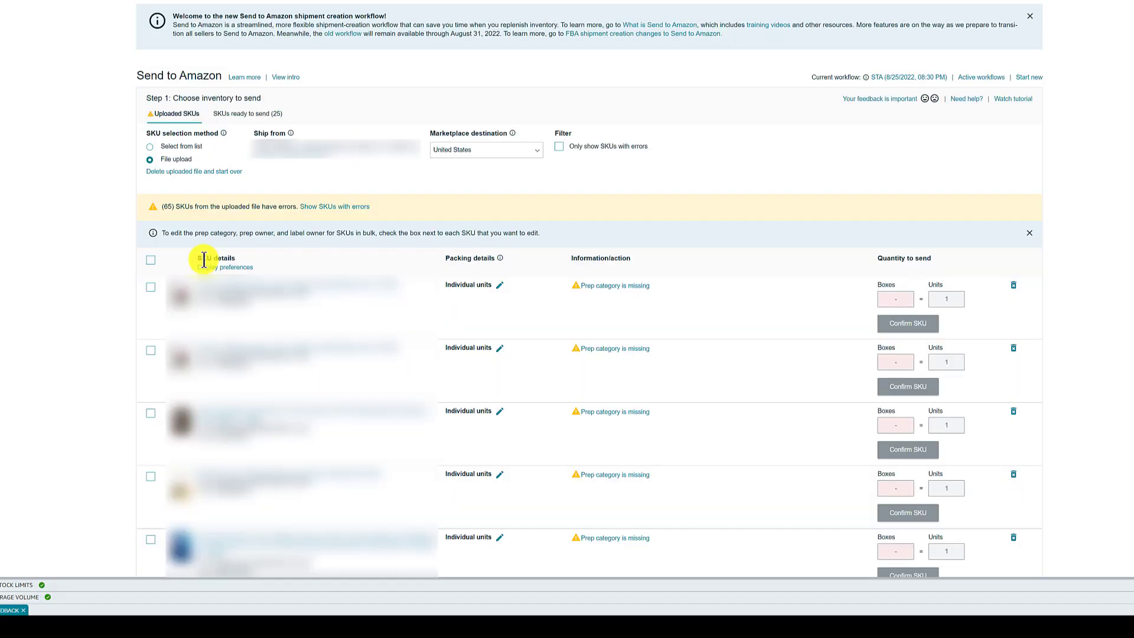
pyautogui.click(151, 261)
pyautogui.click(258, 207)
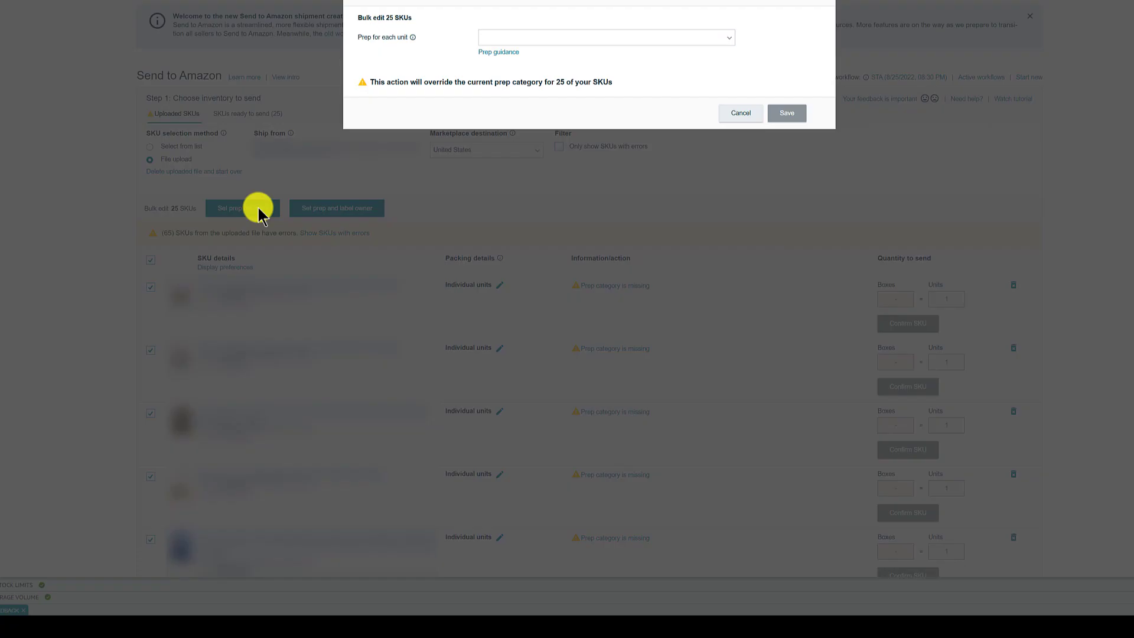
pyautogui.click(725, 39)
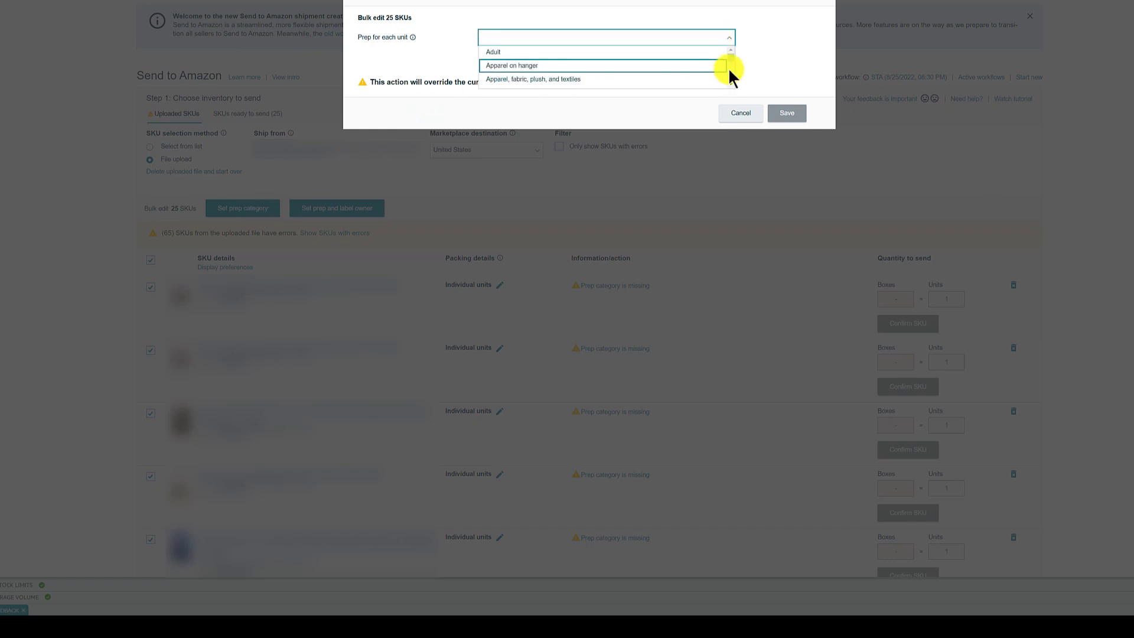
pyautogui.scroll(-5, 731, 77)
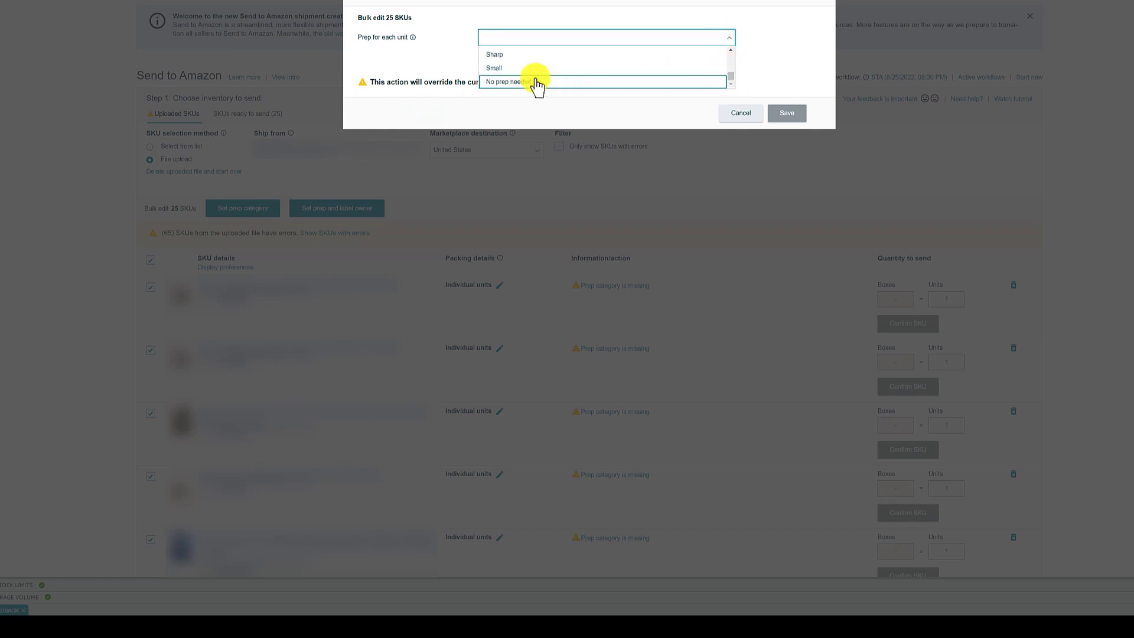
pyautogui.click(524, 85)
pyautogui.click(788, 113)
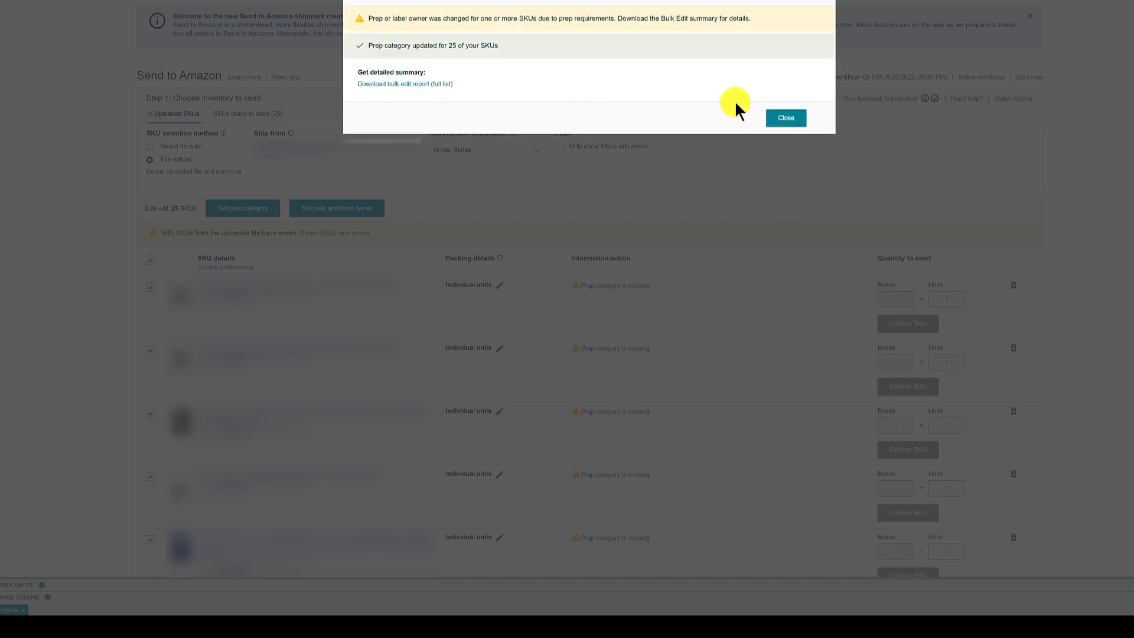
pyautogui.click(786, 120)
# Continue from the second page of SKUs through the third to the fourth, accepting the reset of unconfirmed changes
pyautogui.scroll(-15, 513, 219)
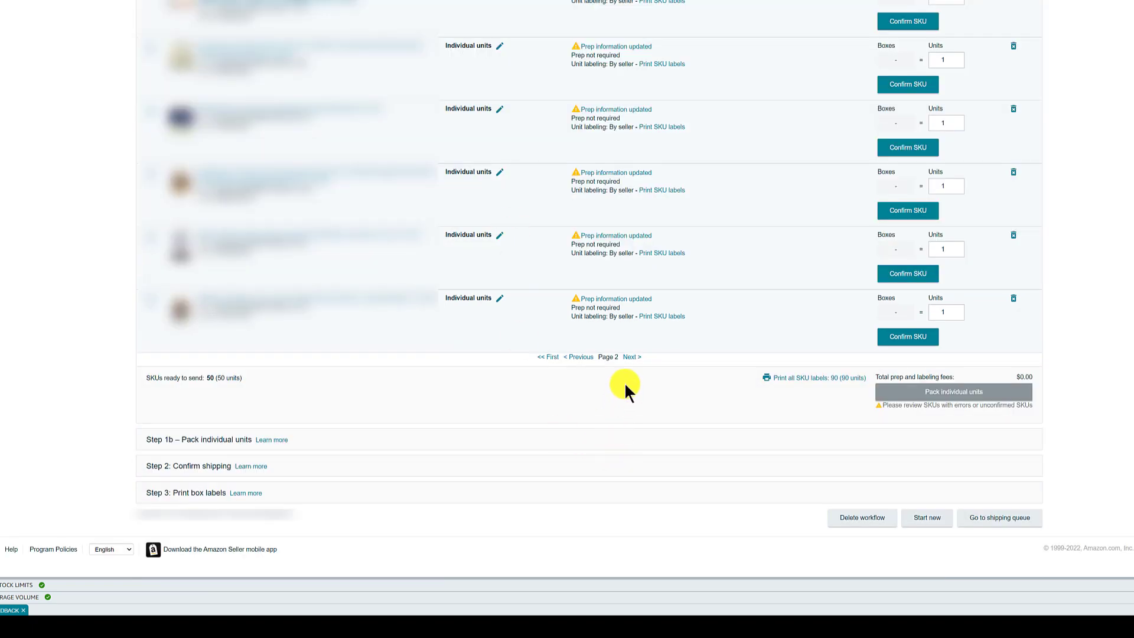
pyautogui.click(630, 357)
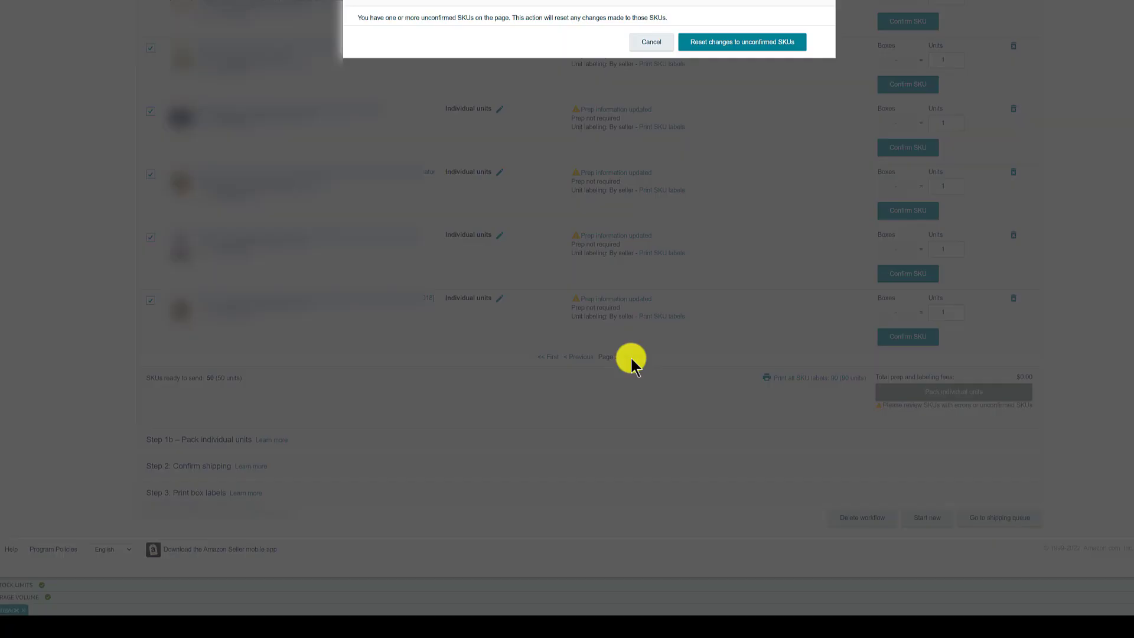
pyautogui.click(731, 44)
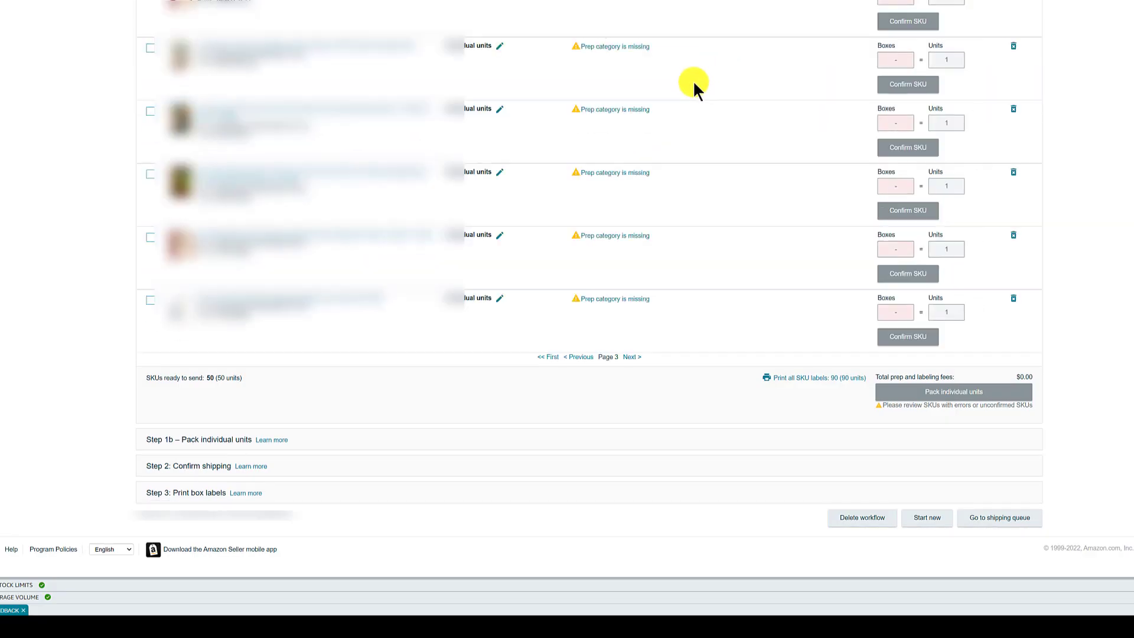
pyautogui.click(629, 356)
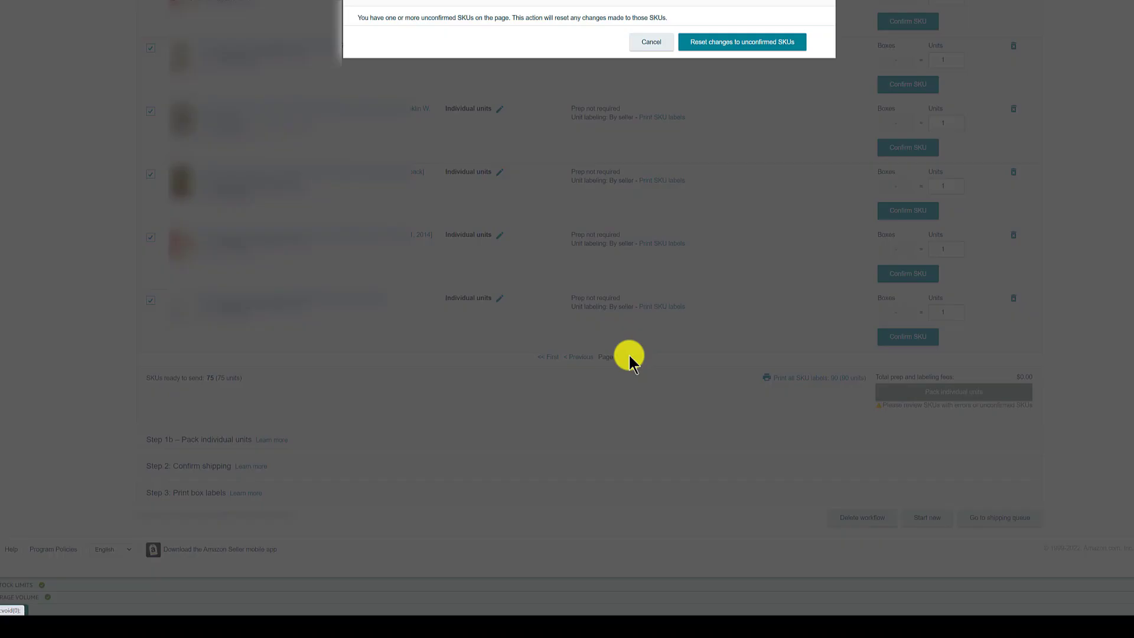
pyautogui.click(735, 42)
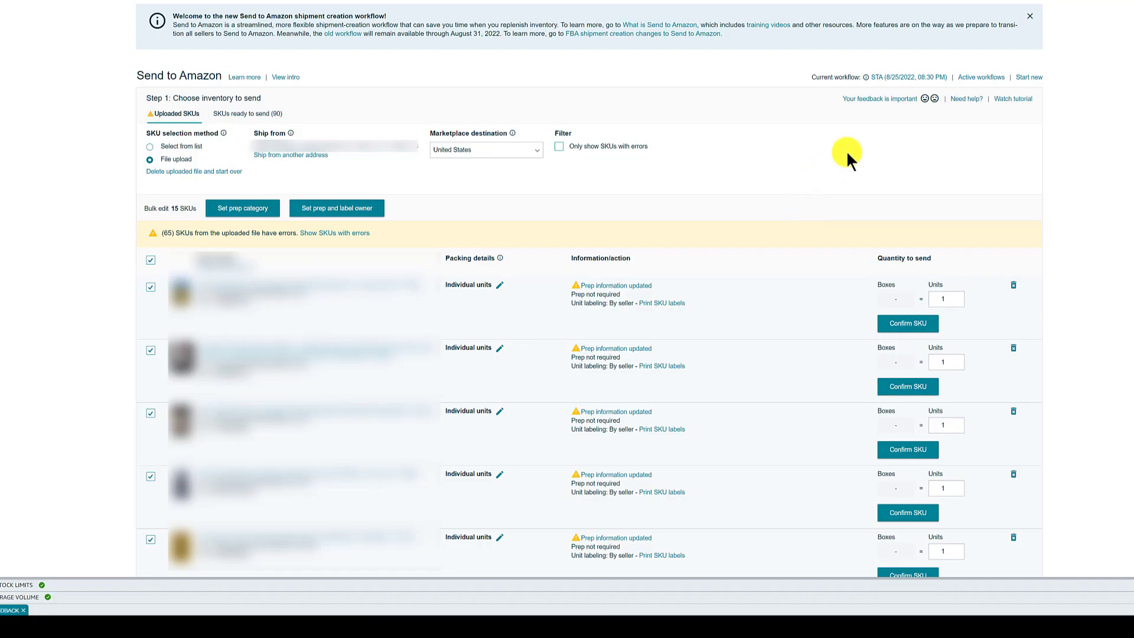
# Check the active workflows, exit to Manage FBA Shipments and re-enter the STA (8/25/2022, 08:30 PM) workflow, and review its second SKU page
pyautogui.click(988, 81)
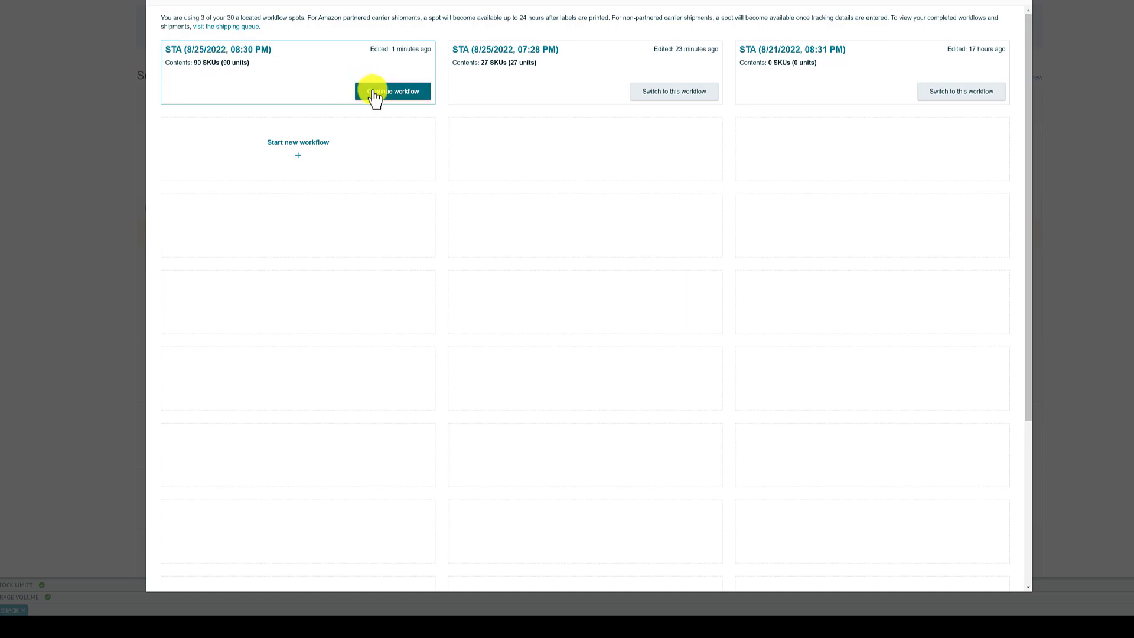
pyautogui.click(393, 91)
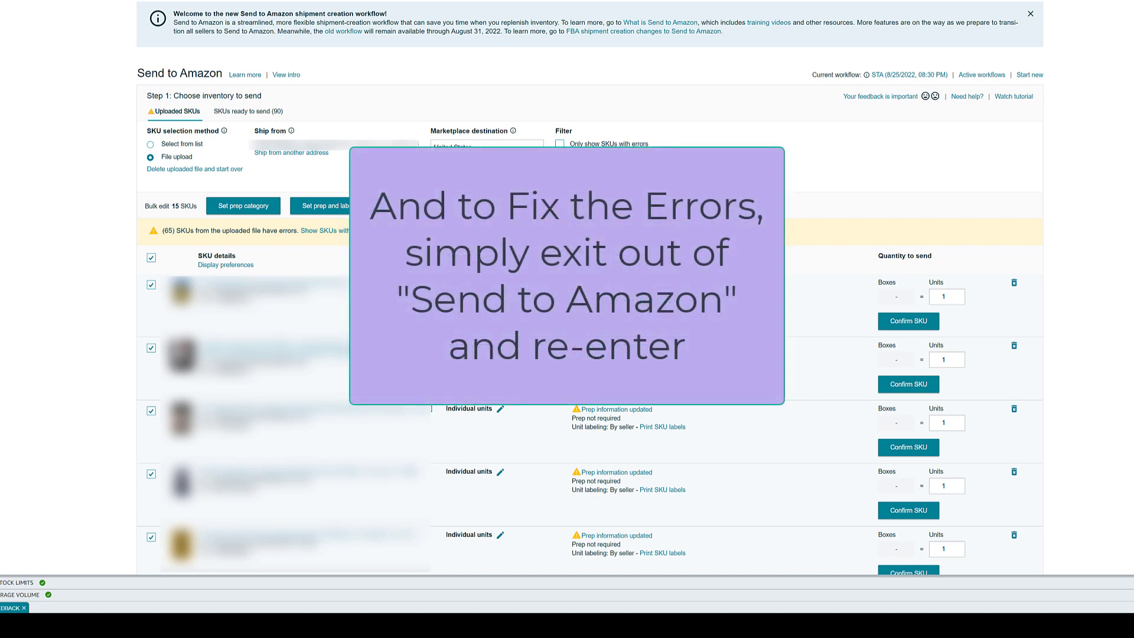
pyautogui.moveTo(142, 0)
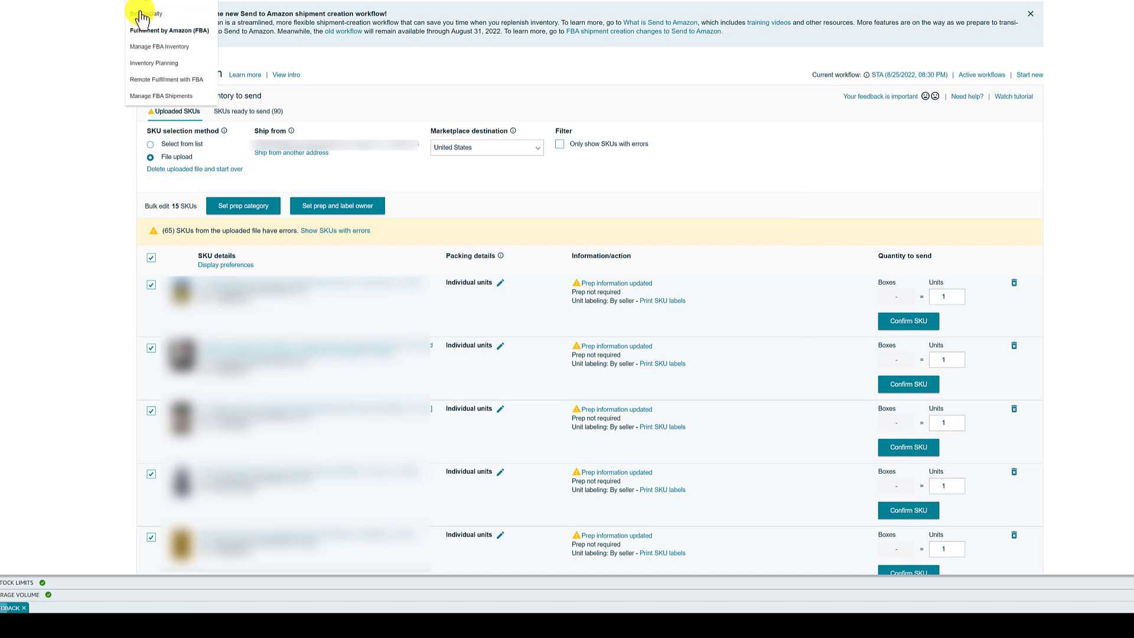
pyautogui.click(152, 96)
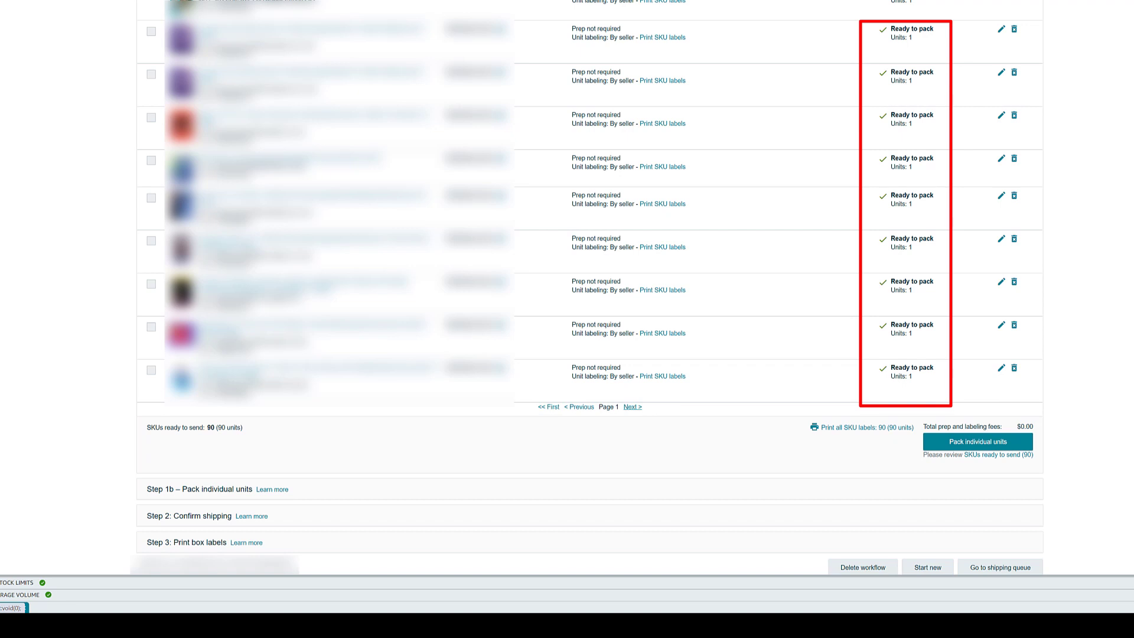
pyautogui.click(633, 407)
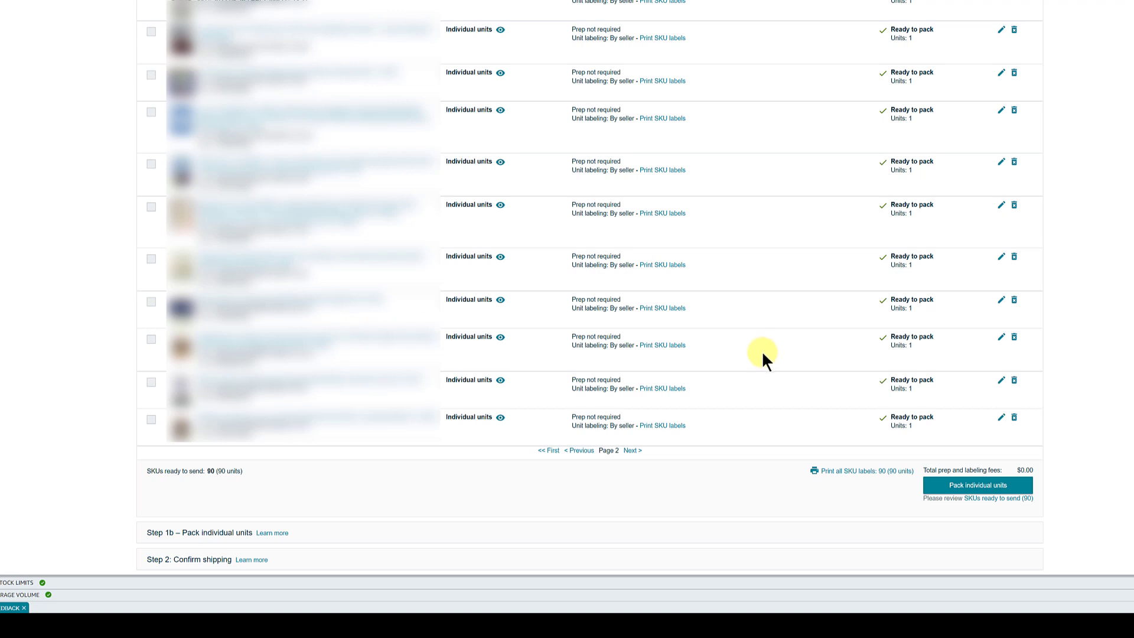
# Examine the SKU label printing formats offered for all SKUs and leave without printing
pyautogui.click(865, 473)
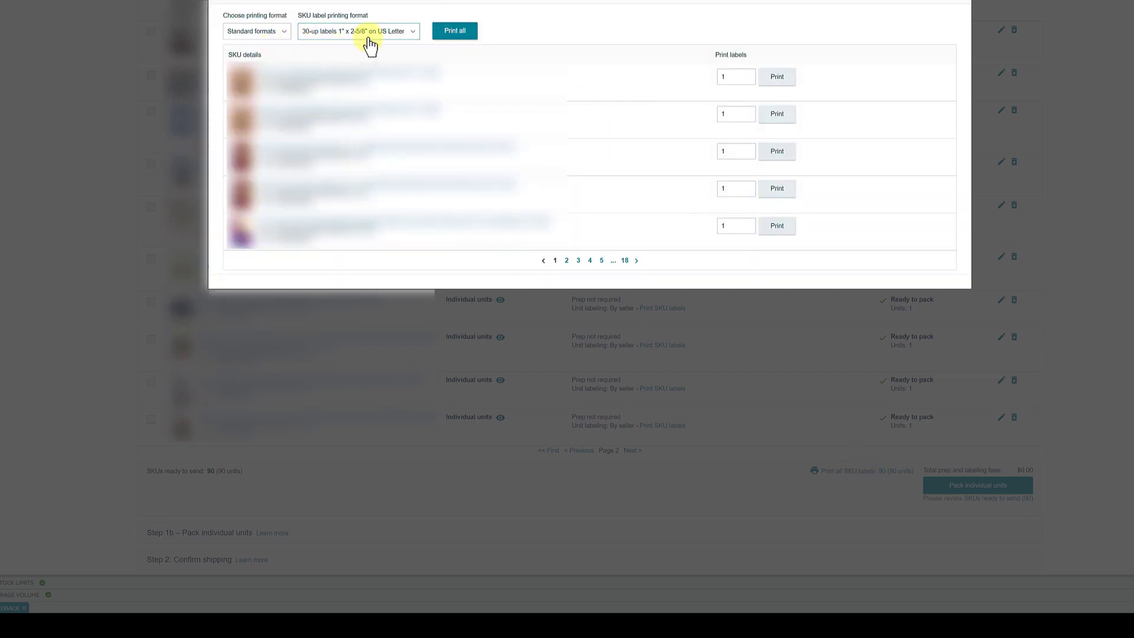
pyautogui.click(413, 37)
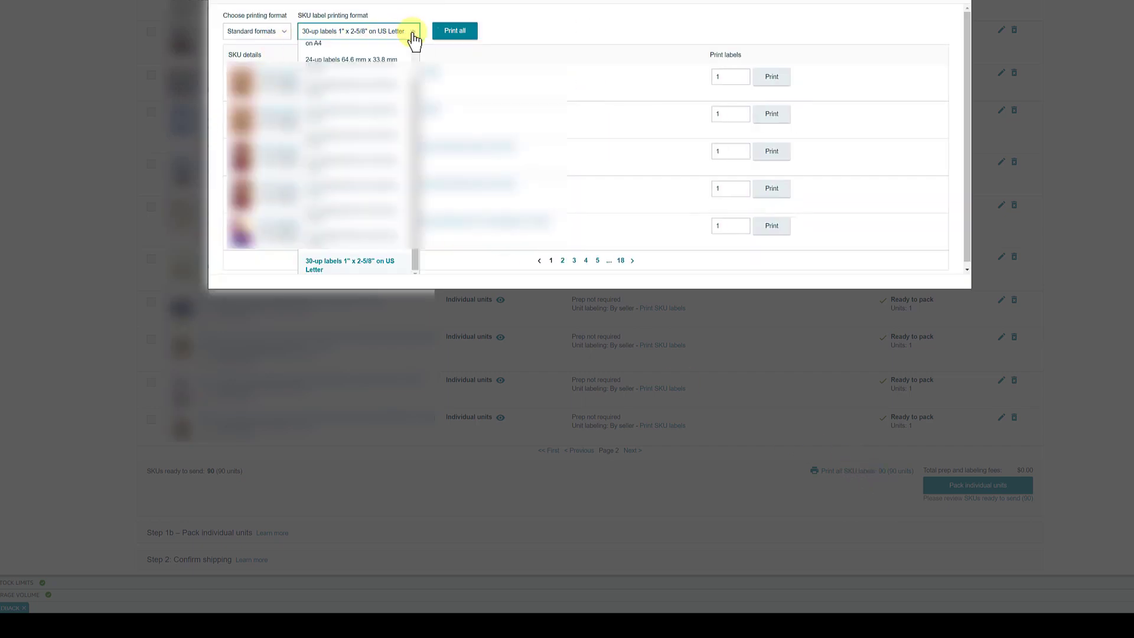
pyautogui.click(413, 38)
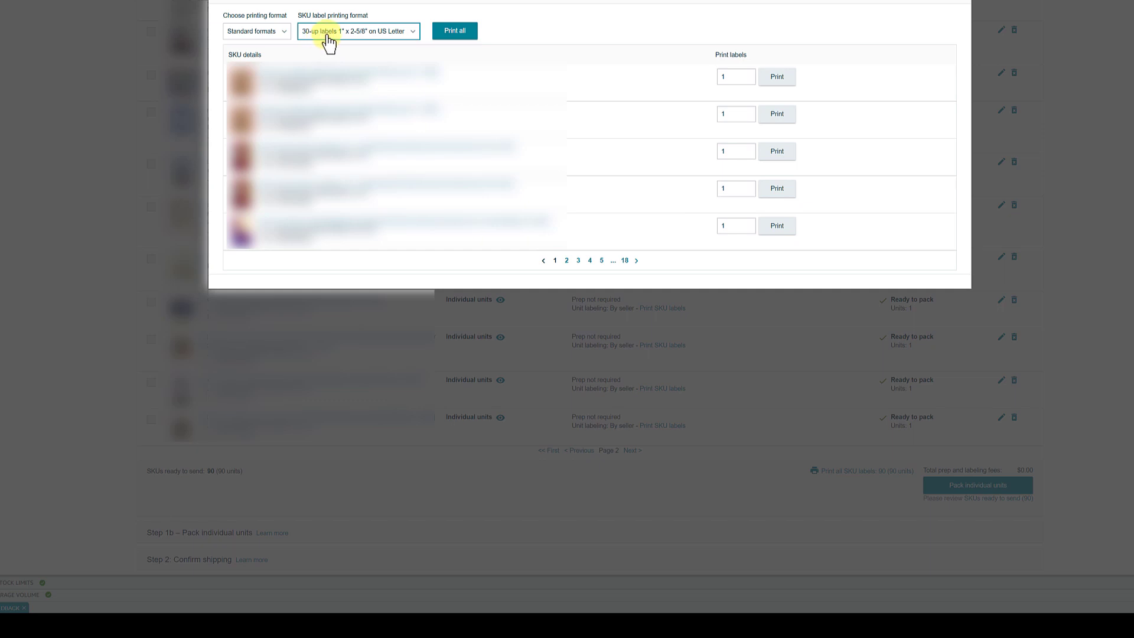
pyautogui.click(1104, 426)
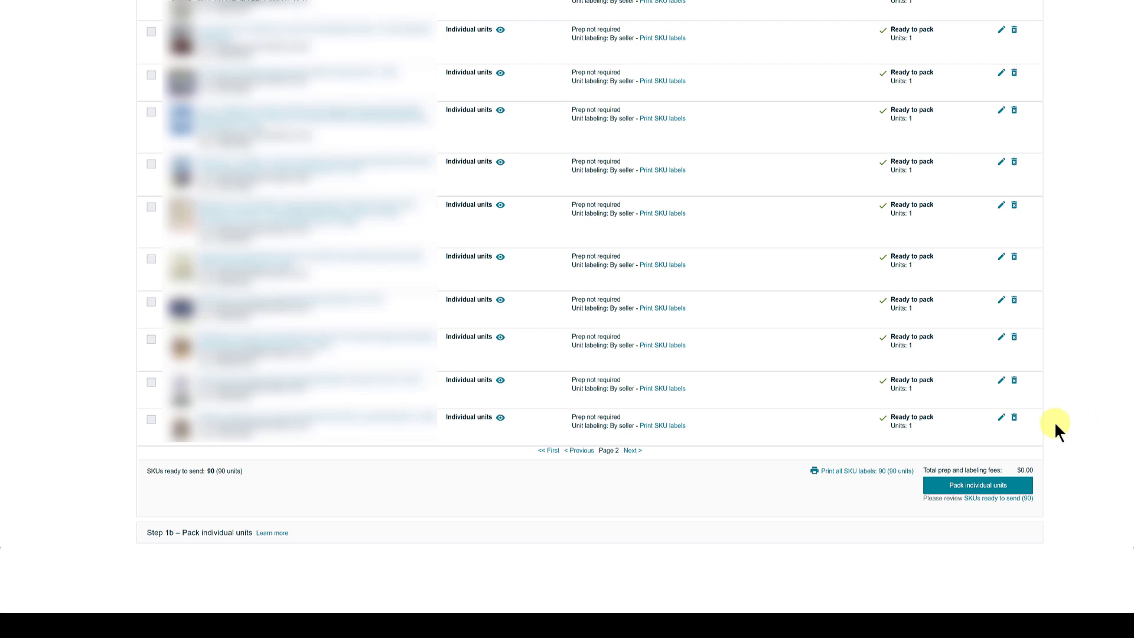
# Proceed to packing individual units, view the packing form for a single box, and restart the packing information
pyautogui.click(969, 486)
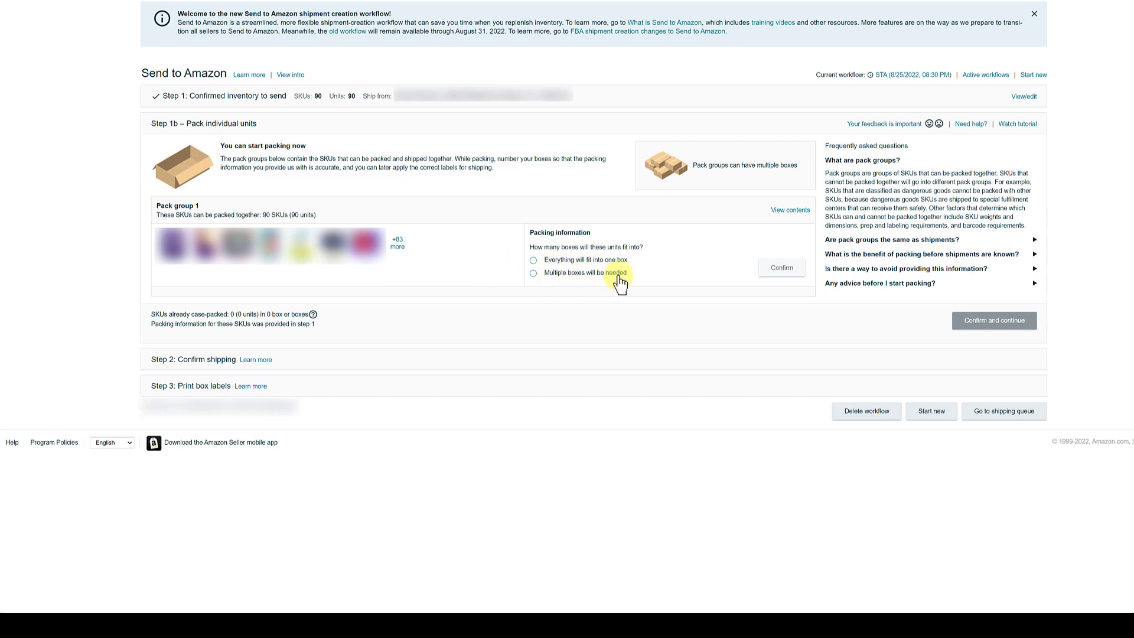
pyautogui.click(583, 264)
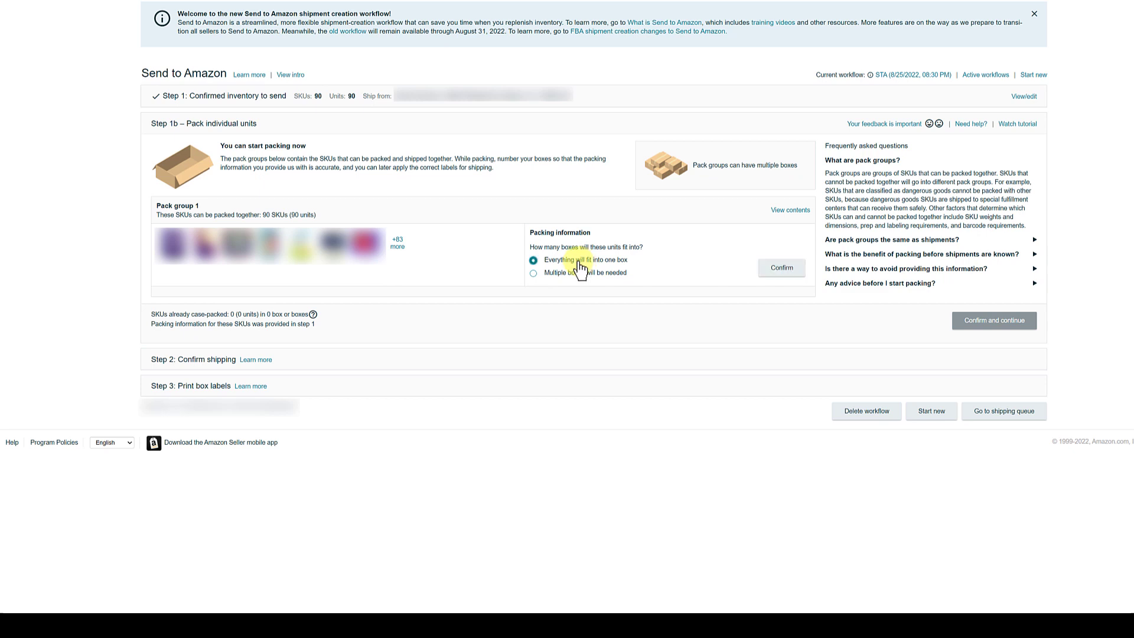
pyautogui.click(788, 277)
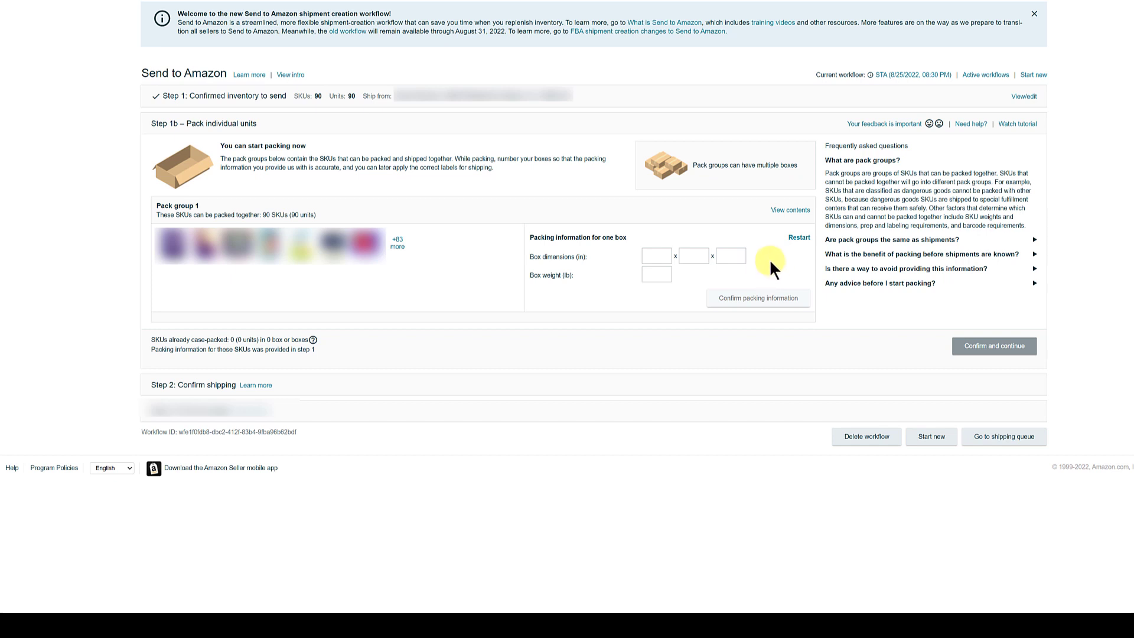
pyautogui.click(798, 237)
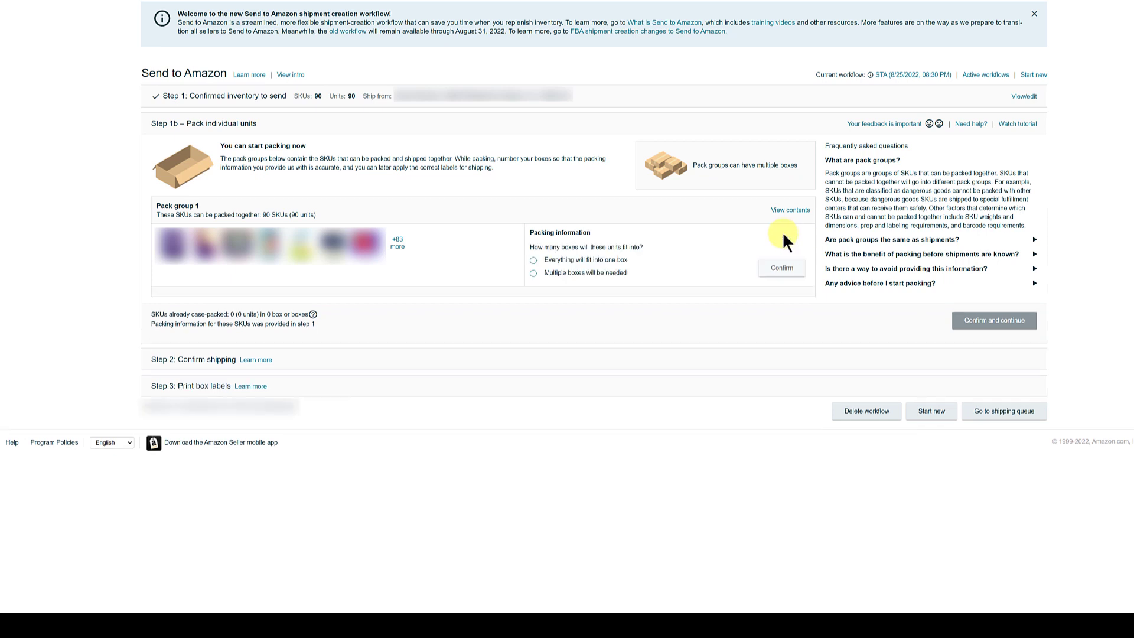
# View the packing form for multiple boxes, restart the packing information, and select Everything will fit into one box for Pack group 1
pyautogui.click(585, 272)
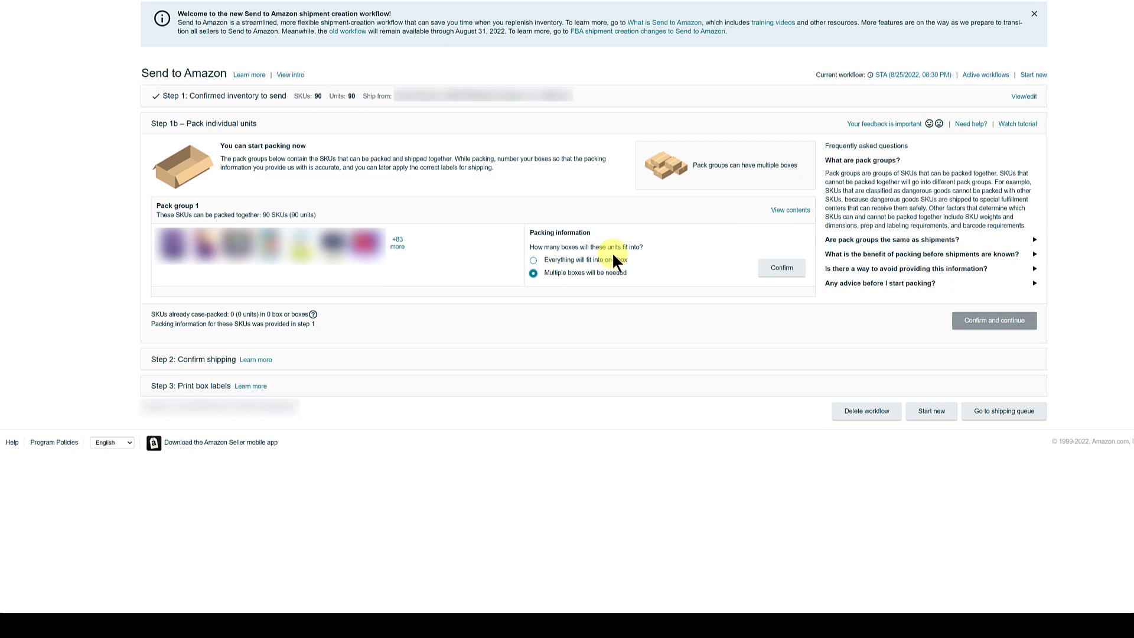
pyautogui.click(779, 270)
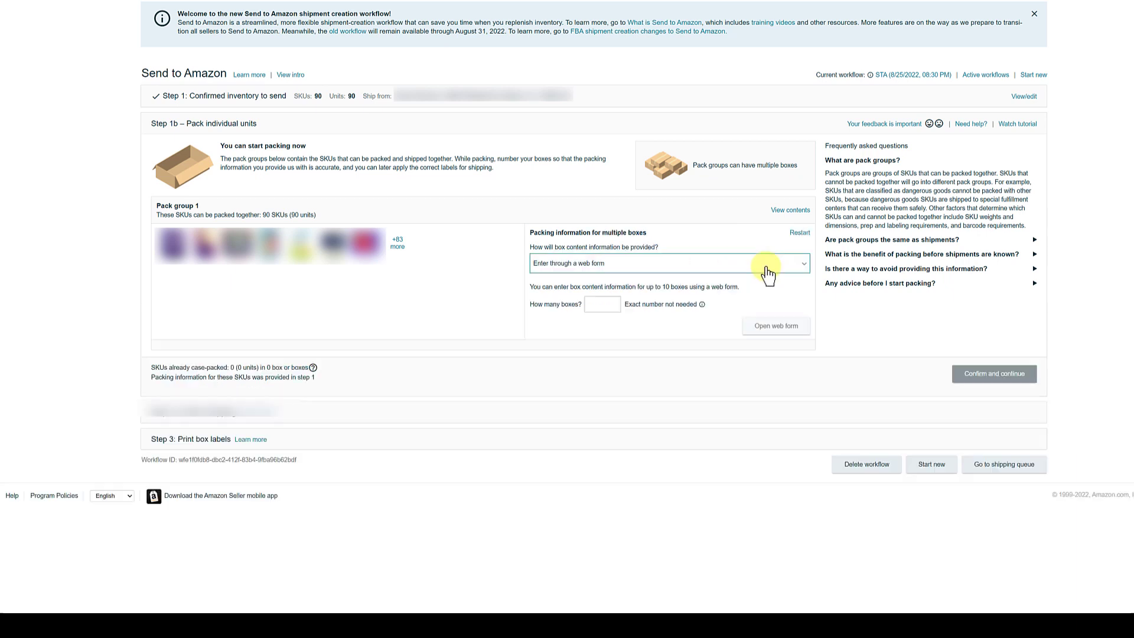
pyautogui.click(798, 233)
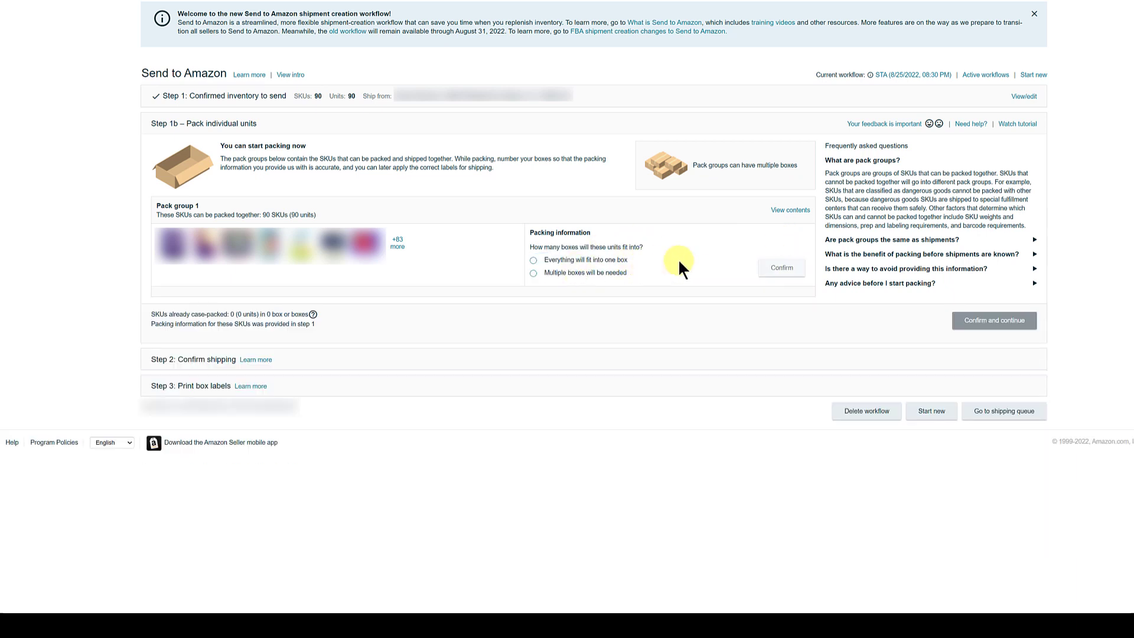
pyautogui.click(577, 265)
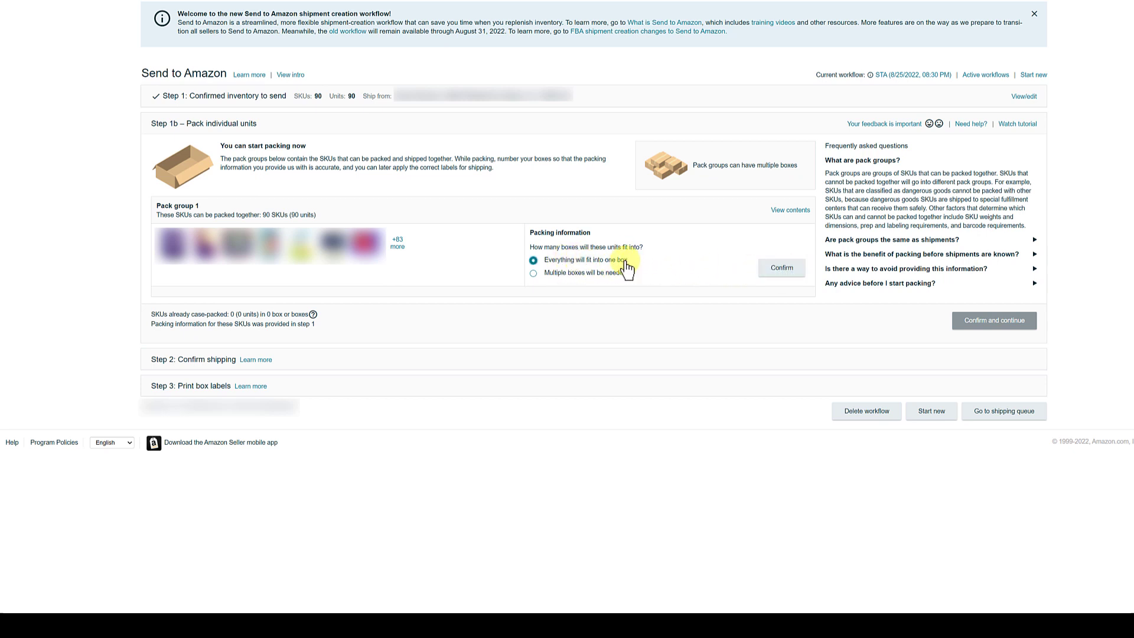
# View the packing form for one box, restart the packing information, and confirm that multiple boxes will be needed for Pack group 1
pyautogui.click(785, 278)
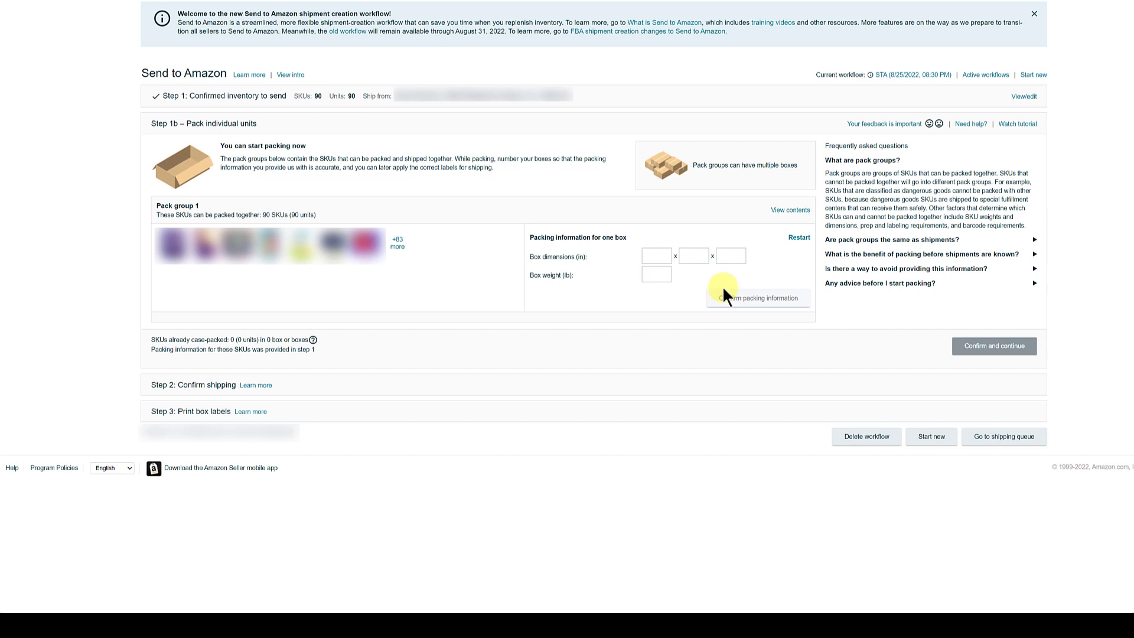
pyautogui.click(806, 239)
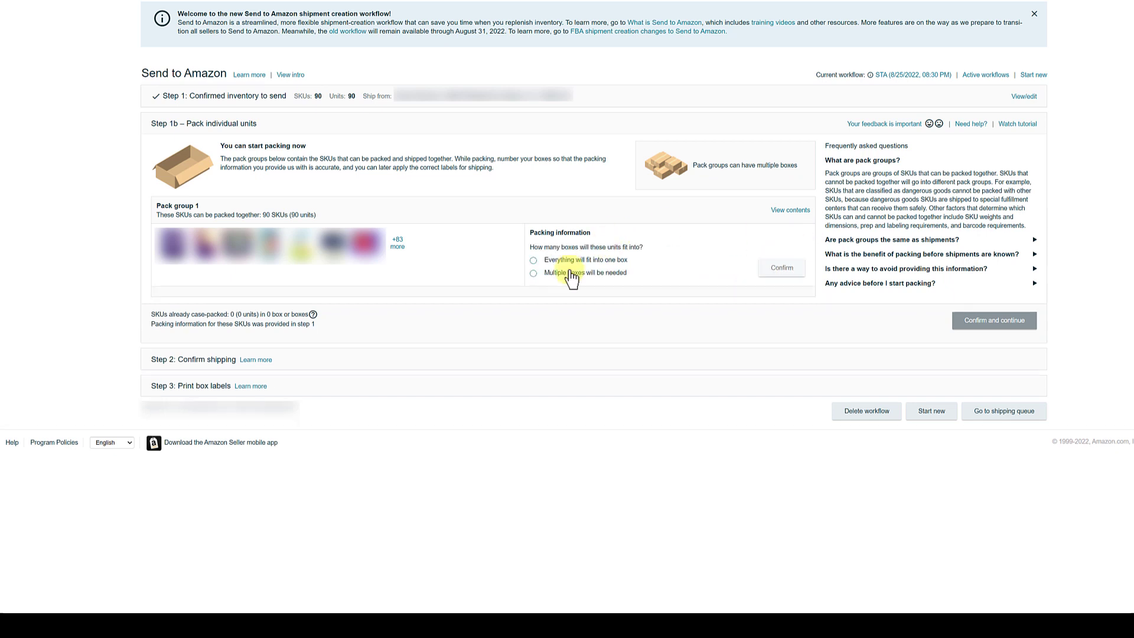
pyautogui.click(533, 273)
pyautogui.click(534, 273)
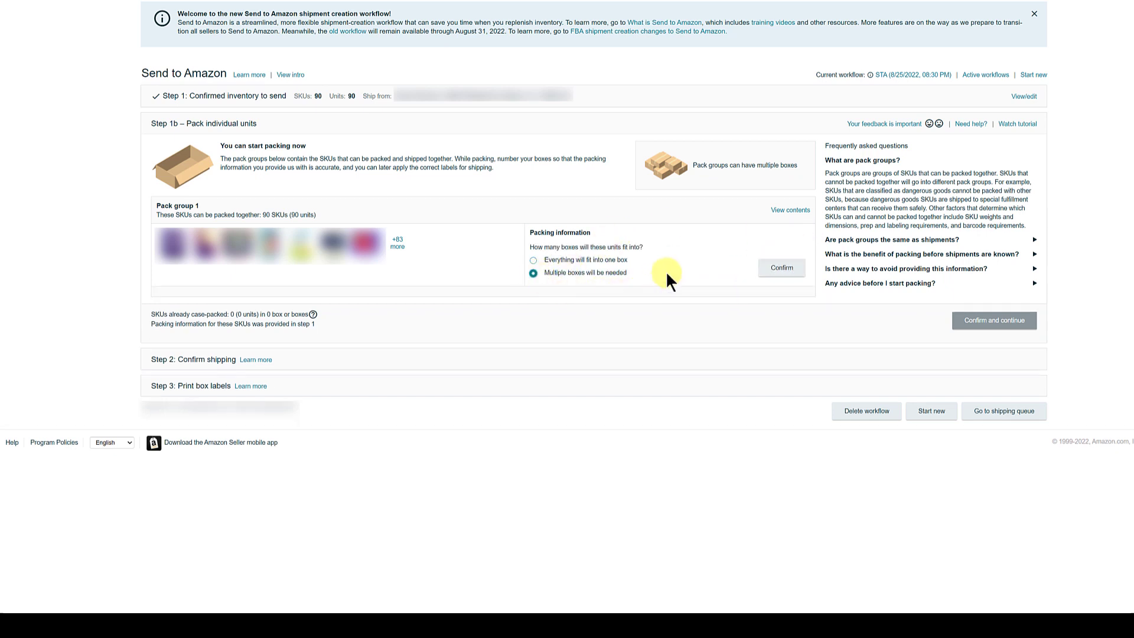
pyautogui.click(781, 271)
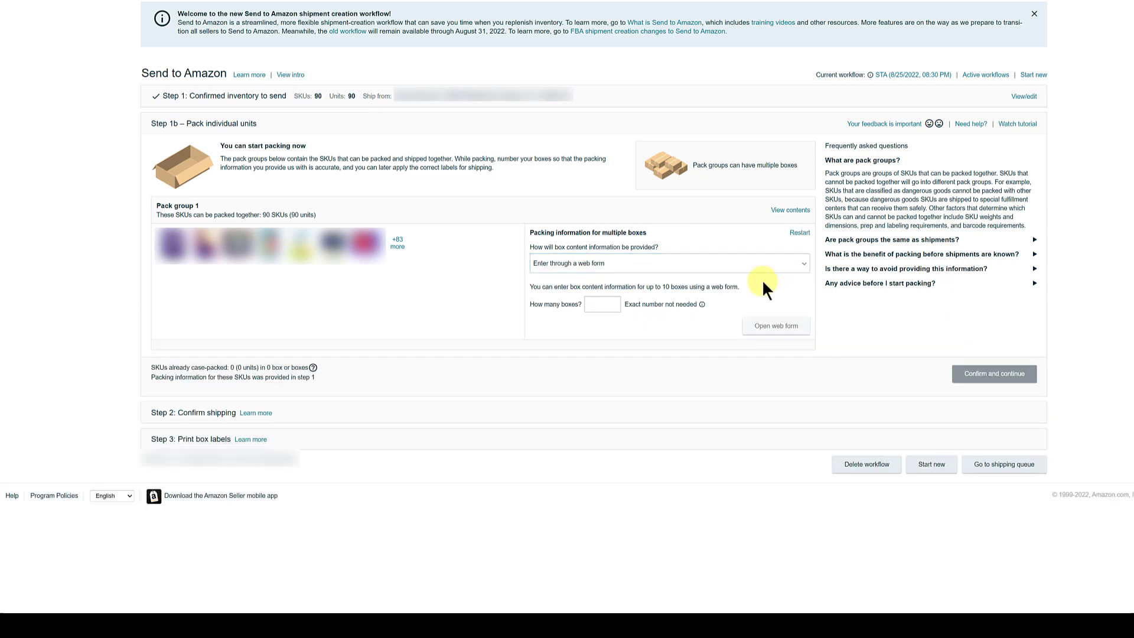
# Open the web form for entering box contents with 2 boxes, look through its SKU rows, and close it
pyautogui.click(801, 264)
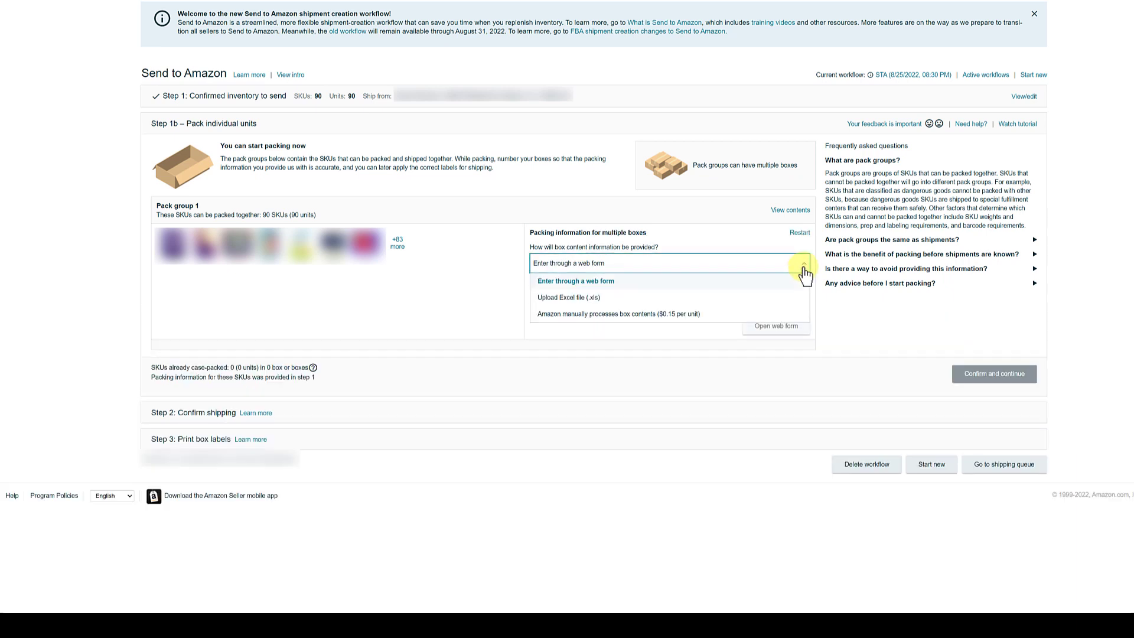
pyautogui.click(582, 283)
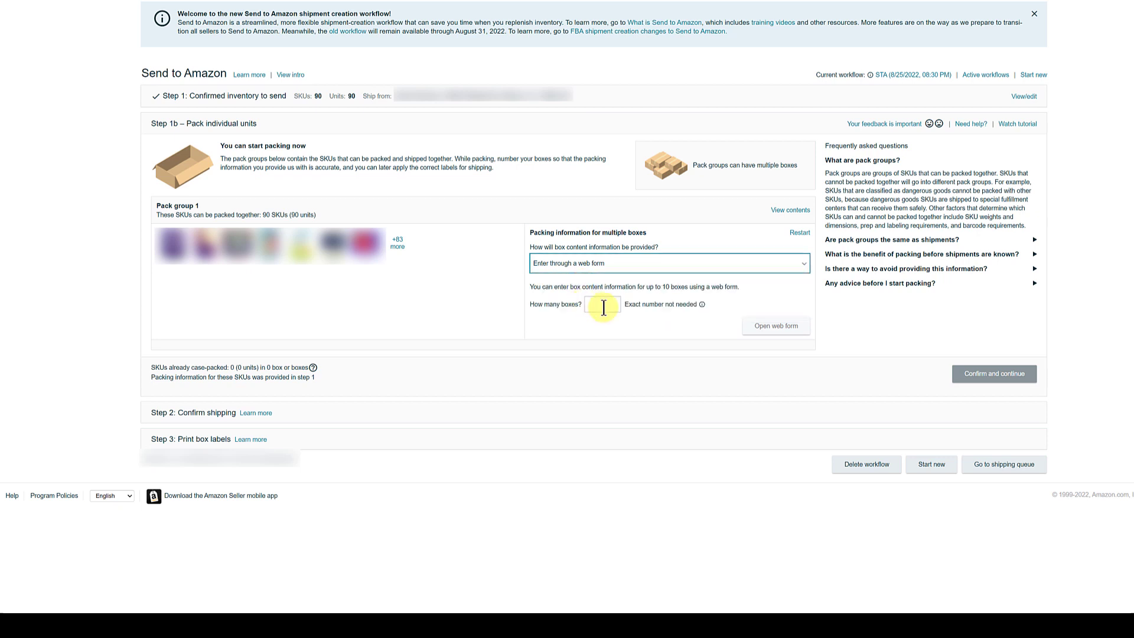
pyautogui.doubleClick(613, 302)
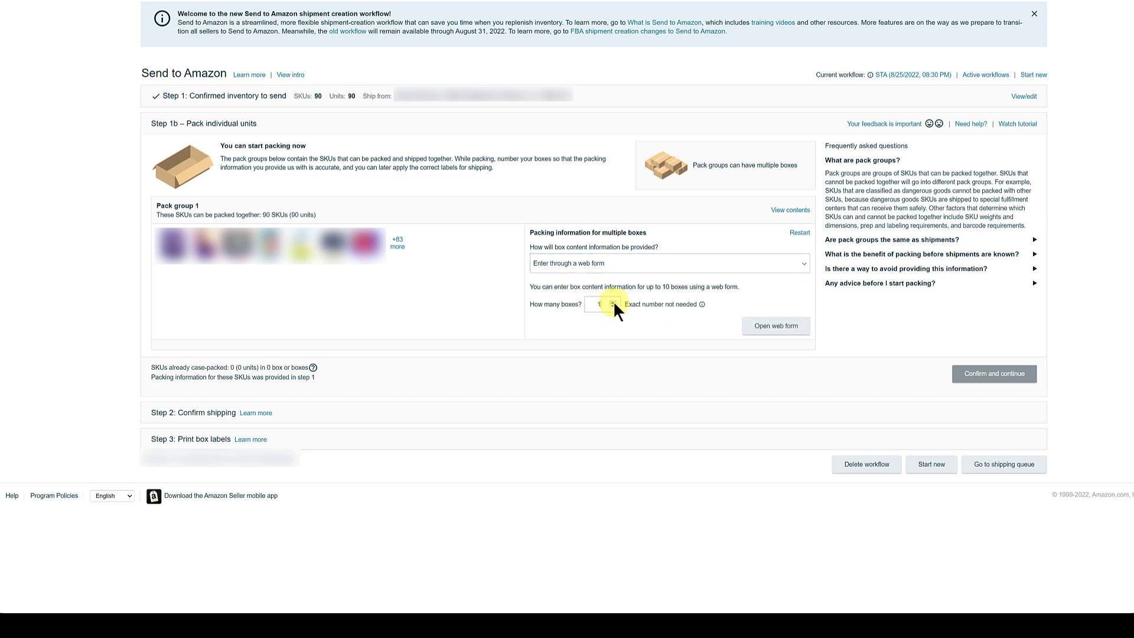
pyautogui.click(773, 332)
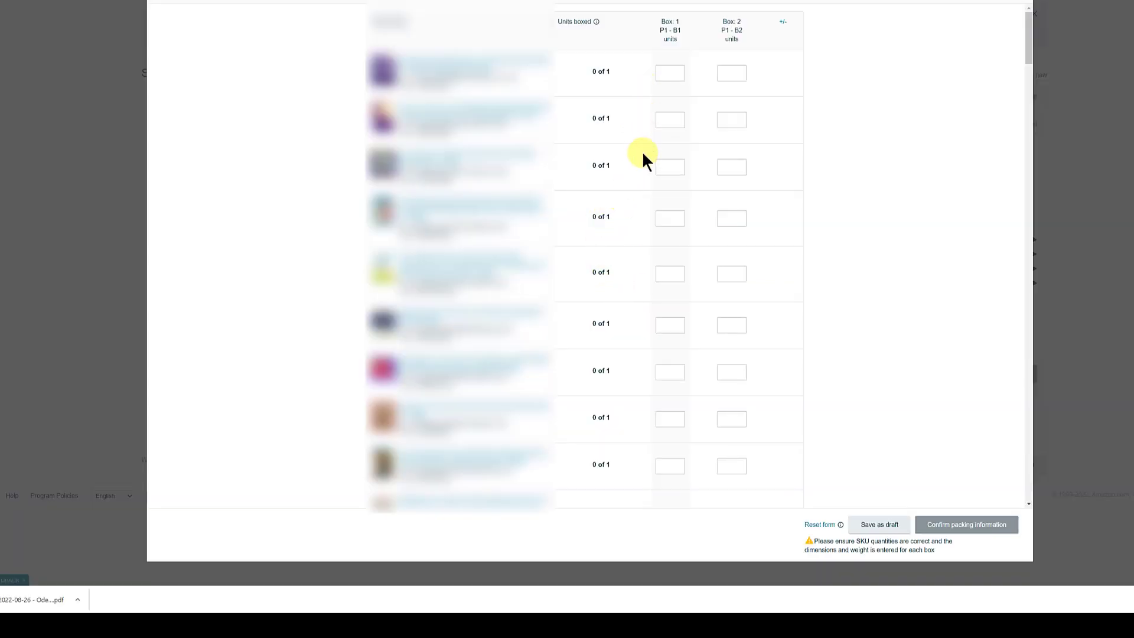
pyautogui.scroll(-2, 641, 177)
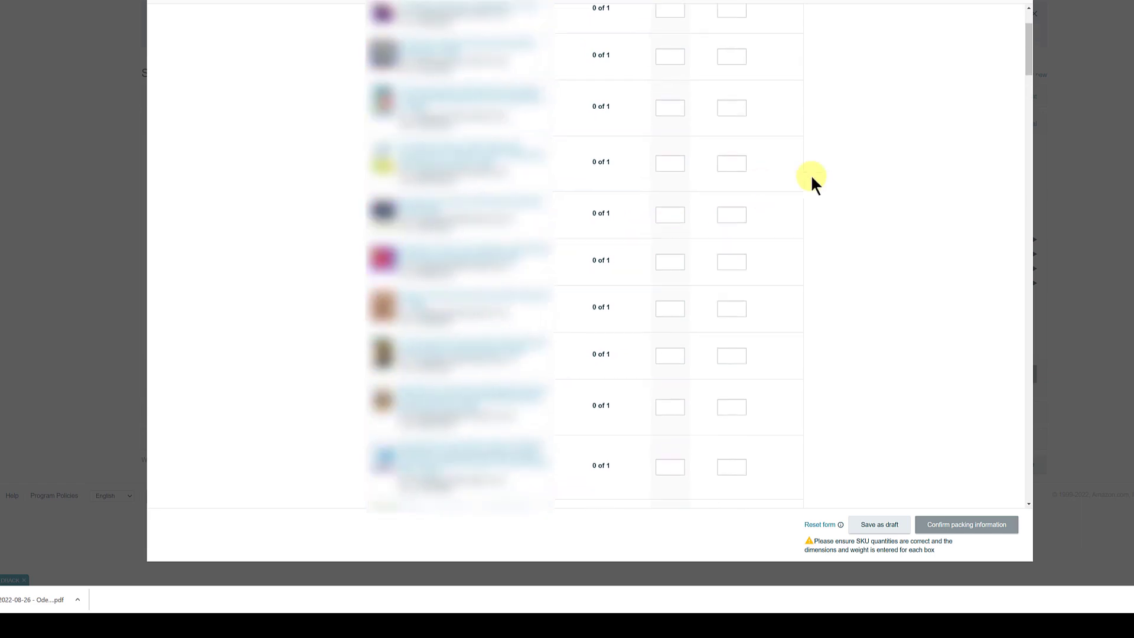
pyautogui.scroll(2, 811, 177)
pyautogui.click(1018, 1)
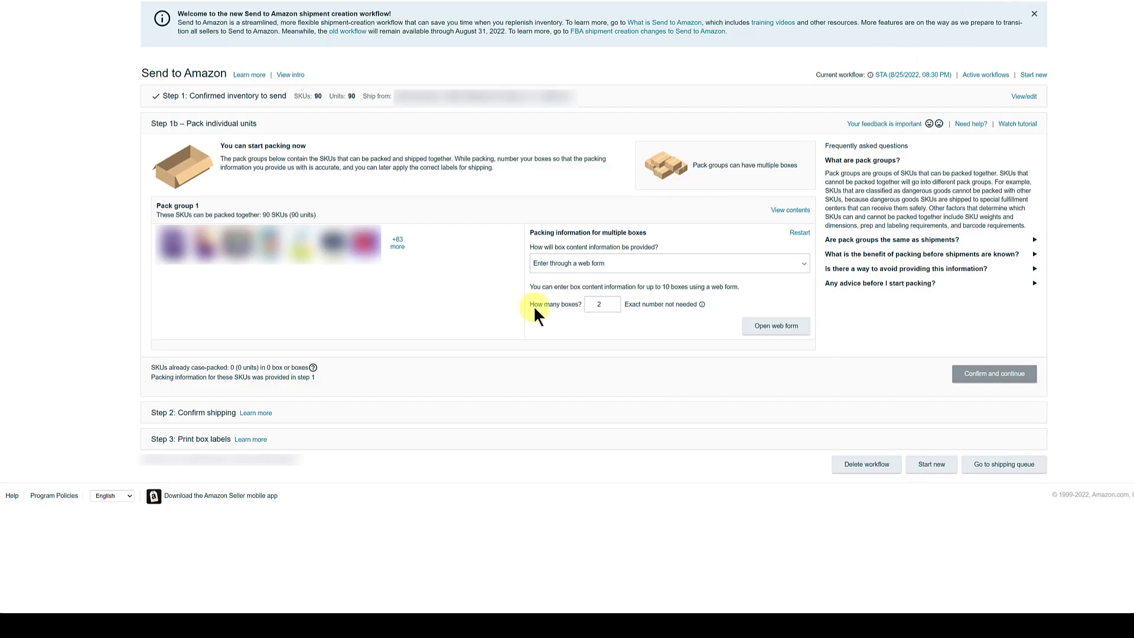
# Switch box content entry to Upload Excel file (.xls), generate the file for 4 boxes, and restart the packing information
pyautogui.click(561, 267)
pyautogui.click(568, 299)
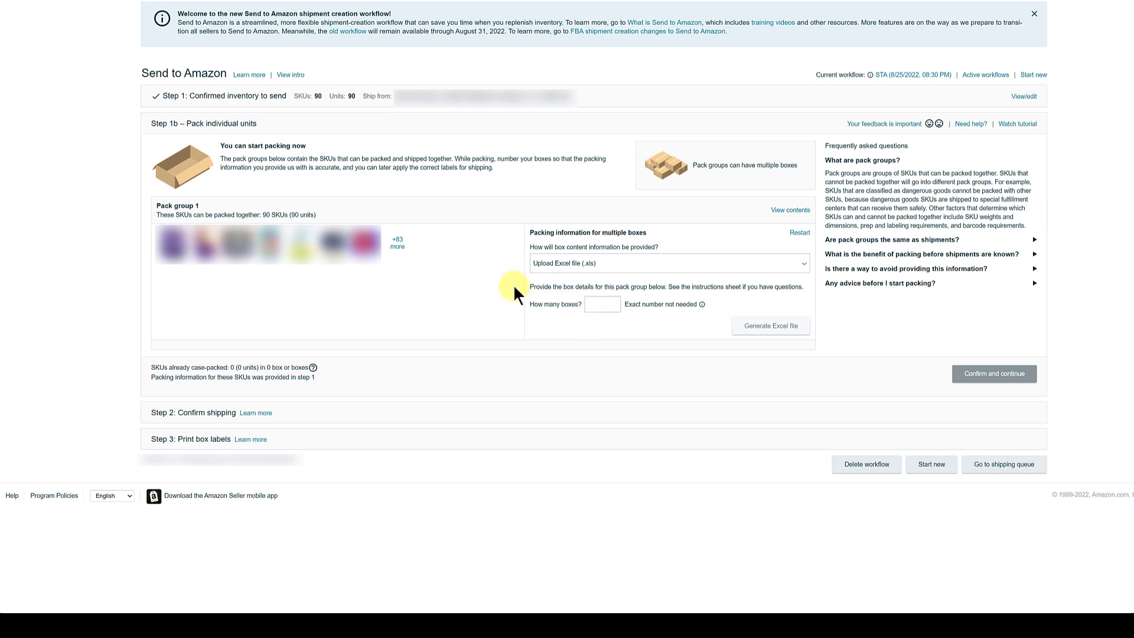
pyautogui.write('4')
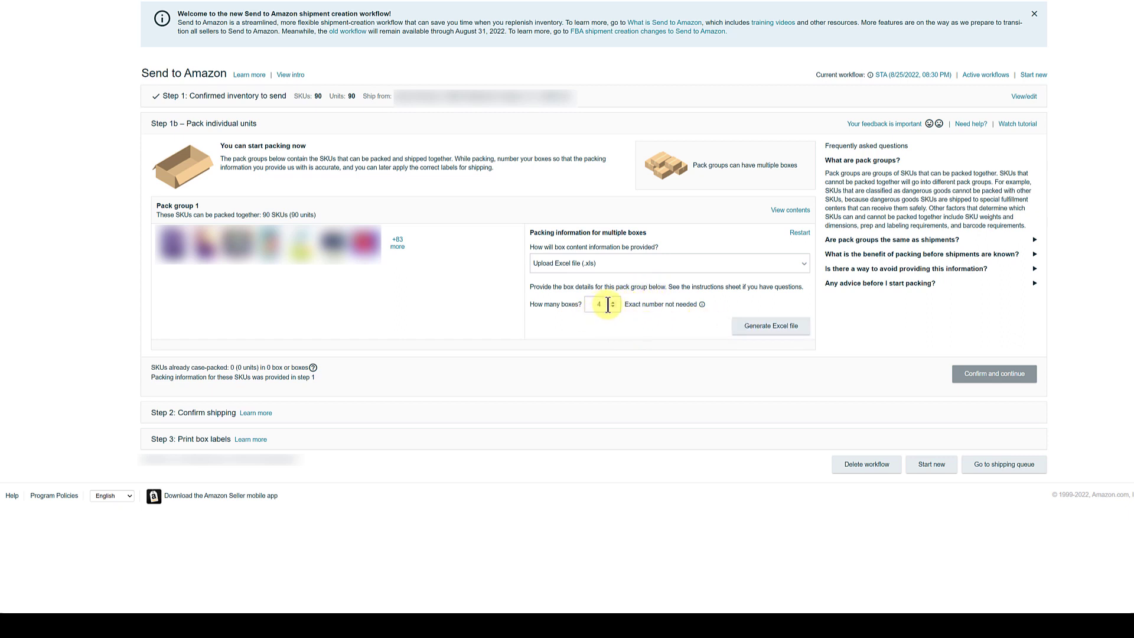
pyautogui.click(771, 330)
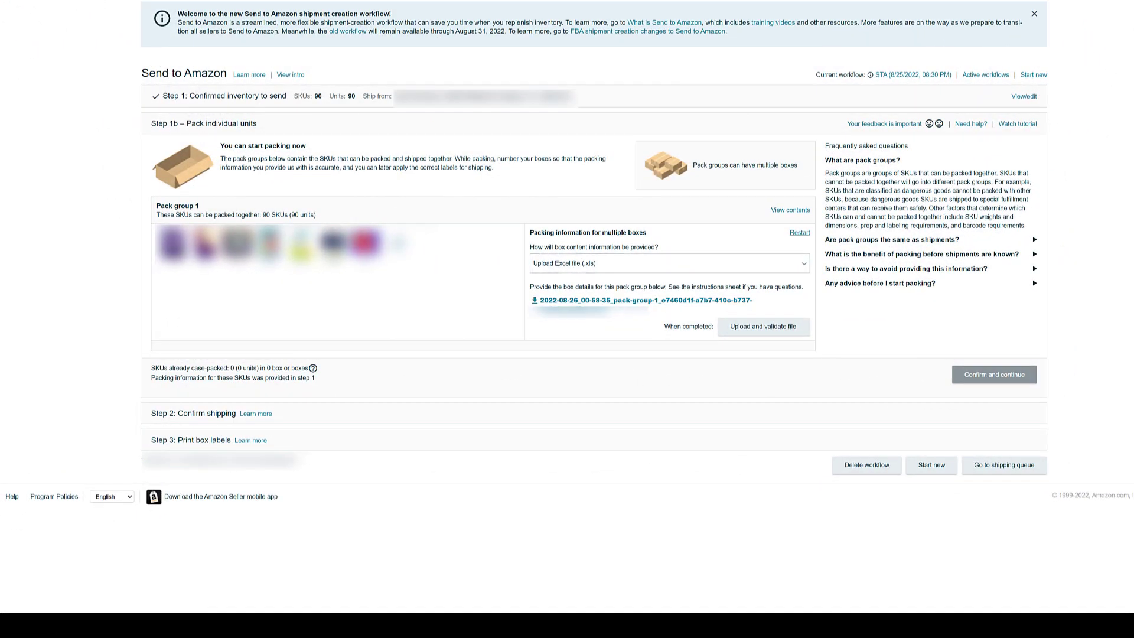
pyautogui.click(799, 232)
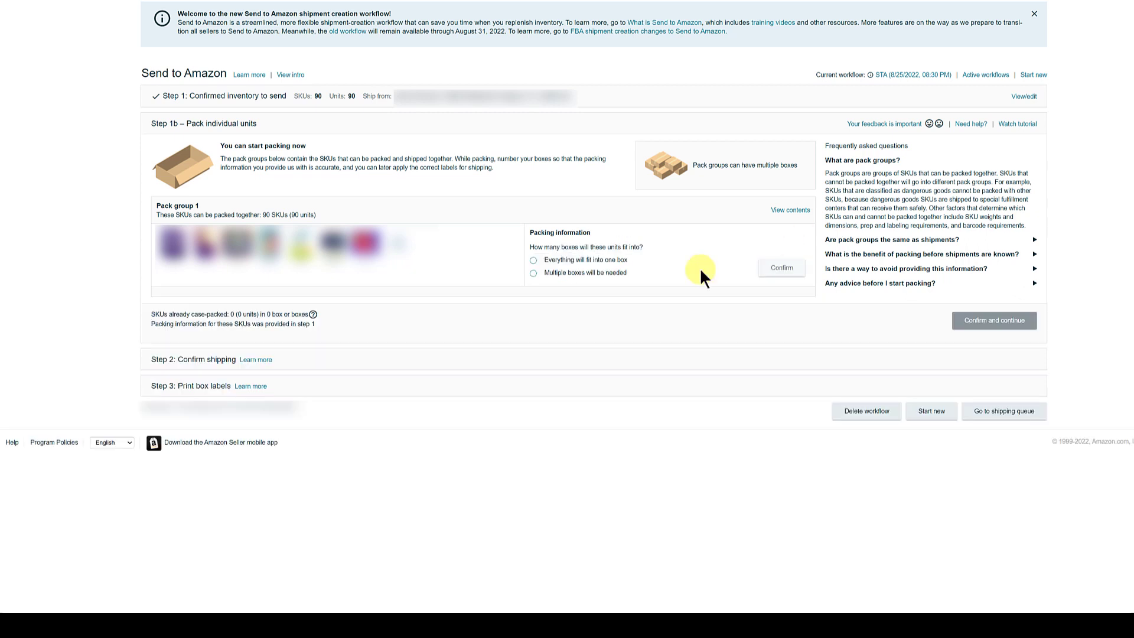
# Confirm multiple boxes again and generate another box content Excel file for 4 boxes
pyautogui.click(567, 275)
pyautogui.click(781, 268)
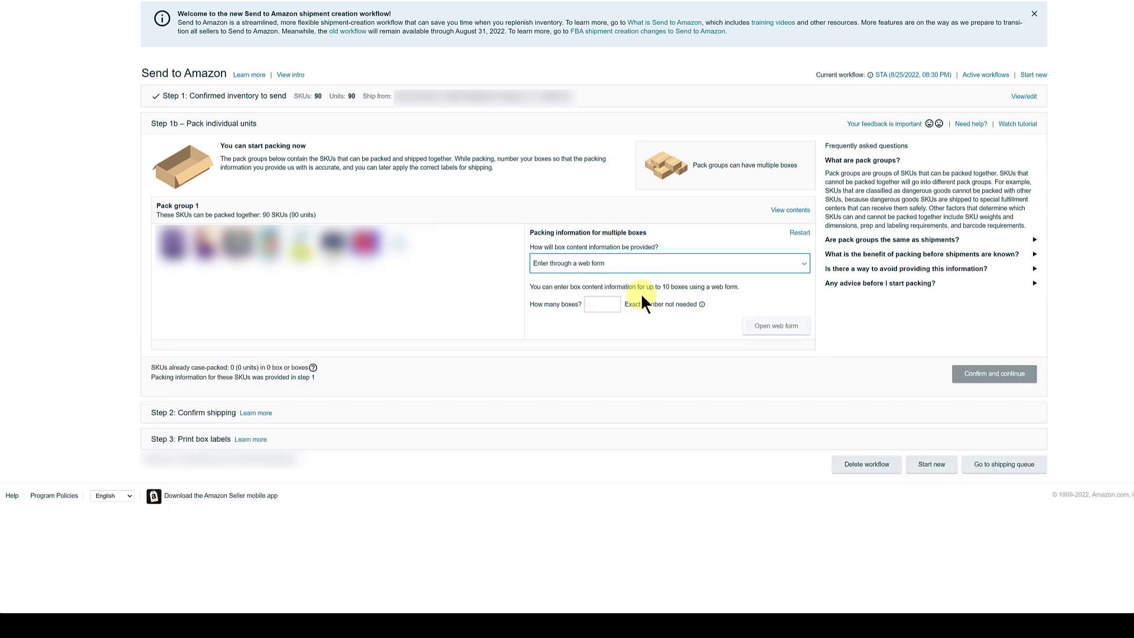
pyautogui.click(618, 263)
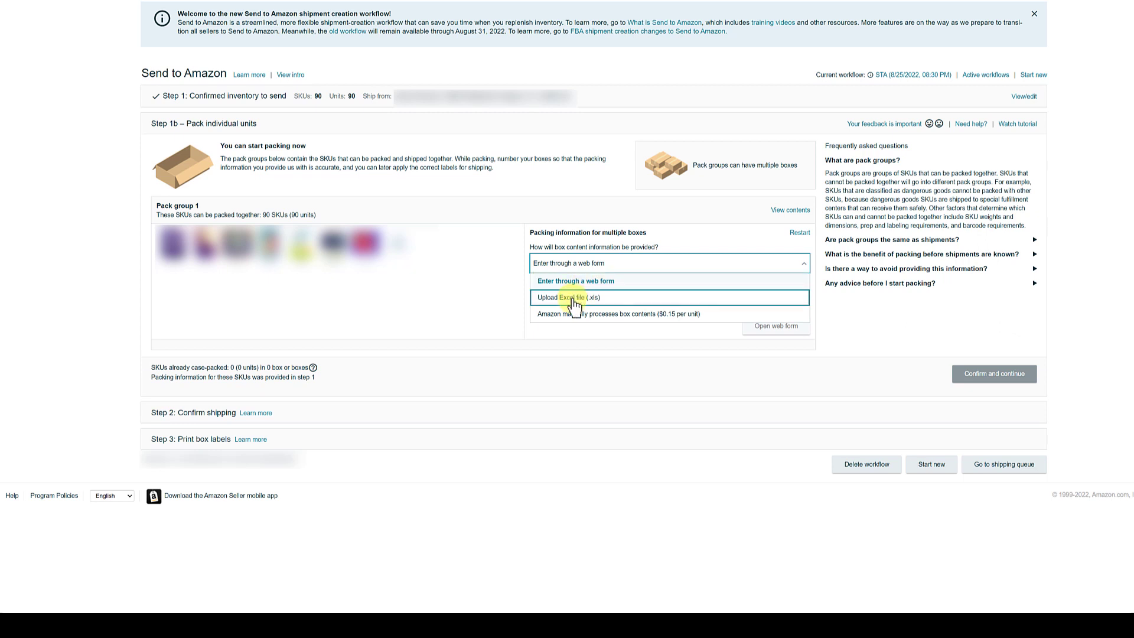
pyautogui.click(571, 297)
pyautogui.click(614, 301)
pyautogui.click(614, 301)
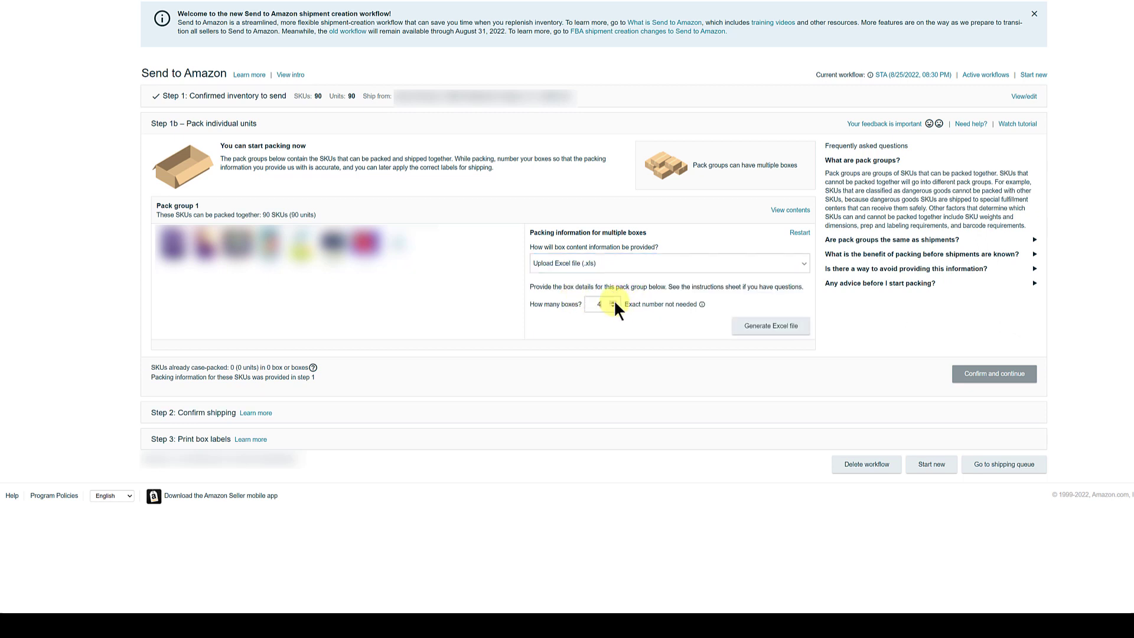
pyautogui.click(784, 326)
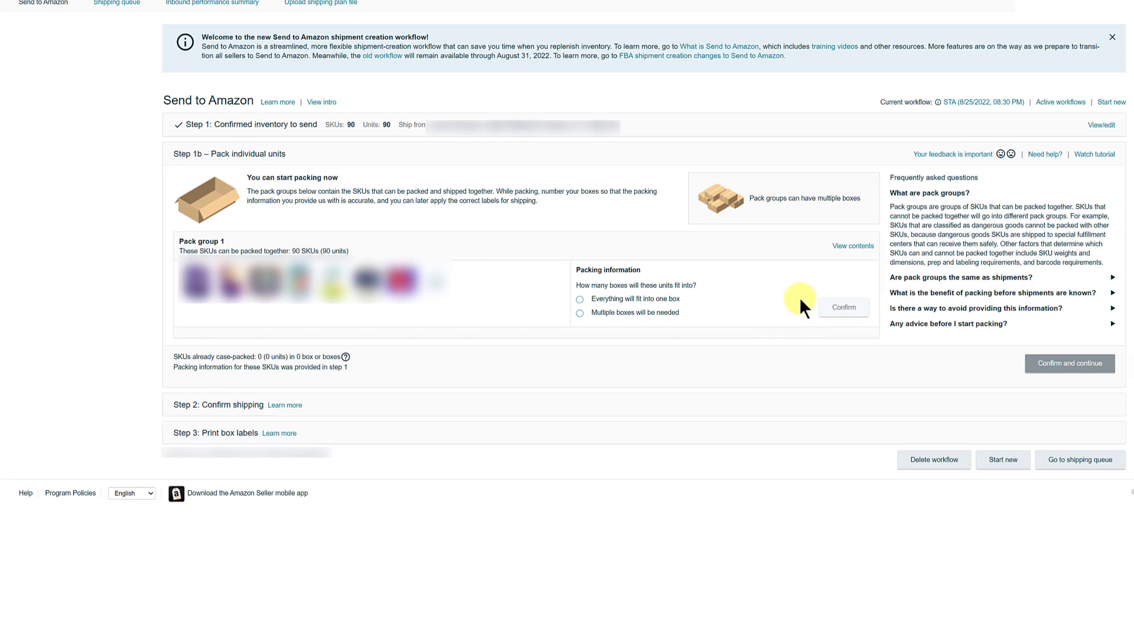
# Confirm multiple boxes for Pack group 1, choose Upload Excel file (.xls) as the box content method, and generate the file for 4 boxes
pyautogui.click(642, 324)
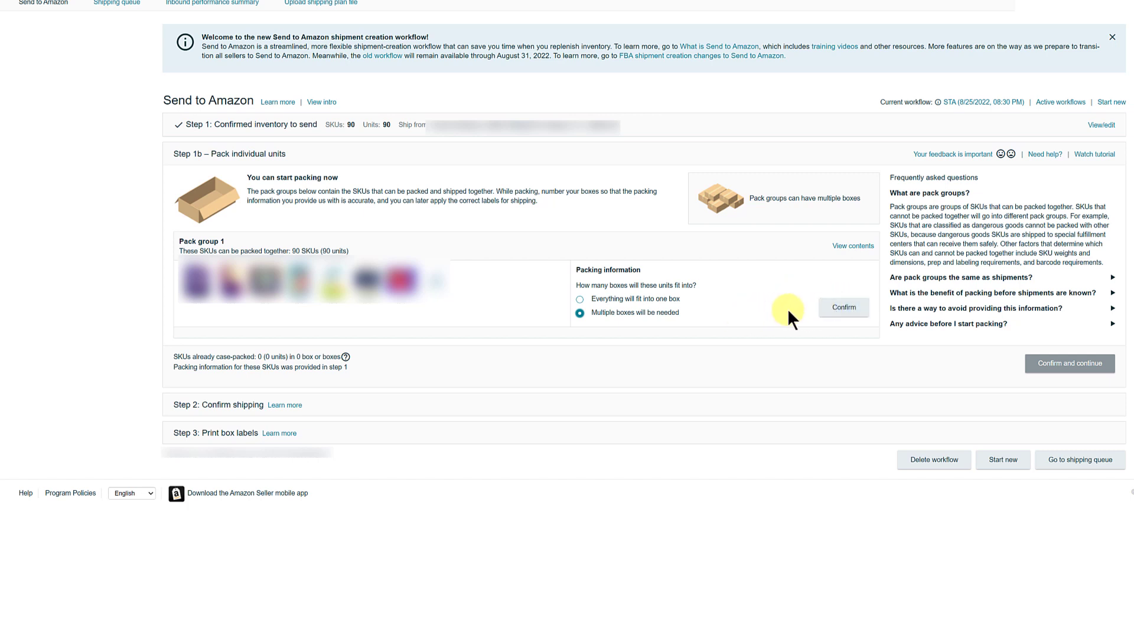
pyautogui.click(839, 308)
pyautogui.click(838, 309)
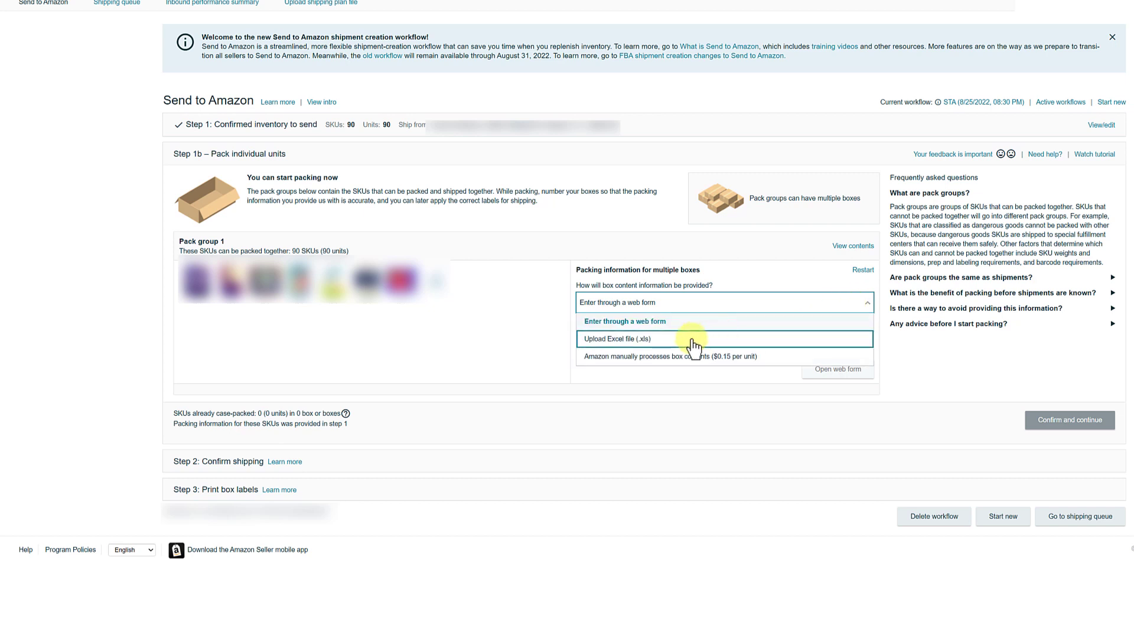
pyautogui.click(652, 341)
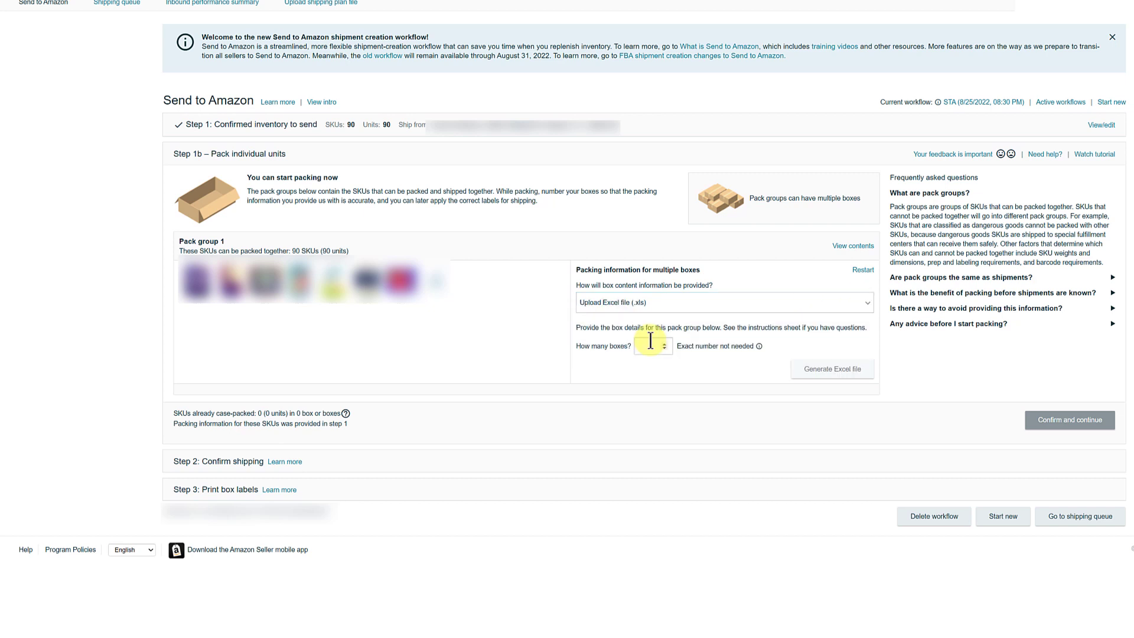
pyautogui.click(664, 343)
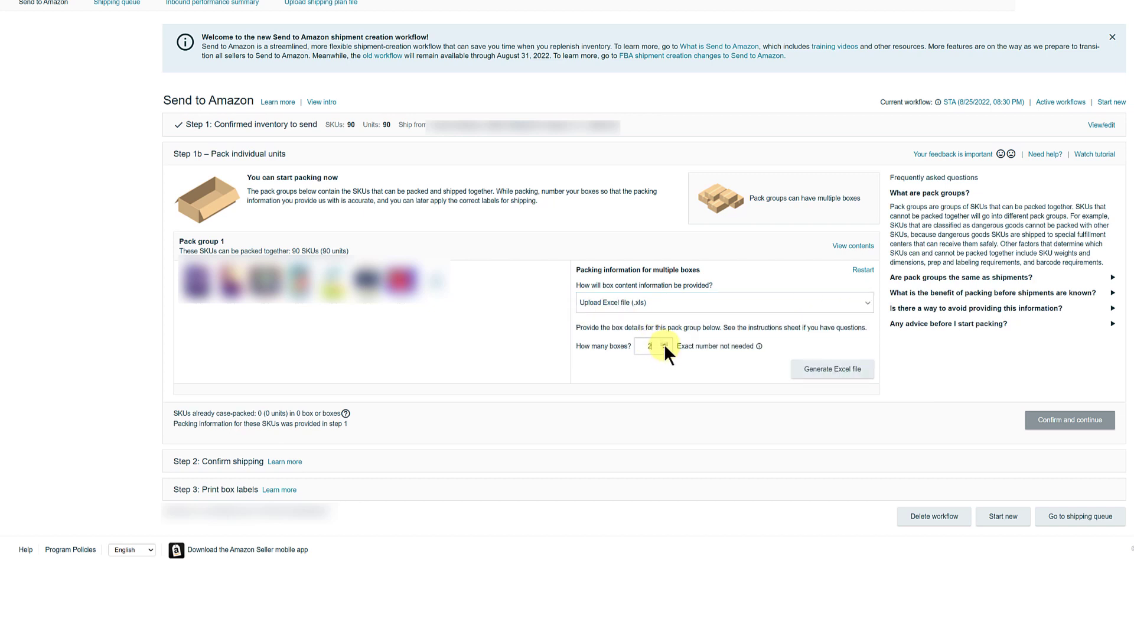
pyautogui.doubleClick(664, 343)
pyautogui.click(817, 371)
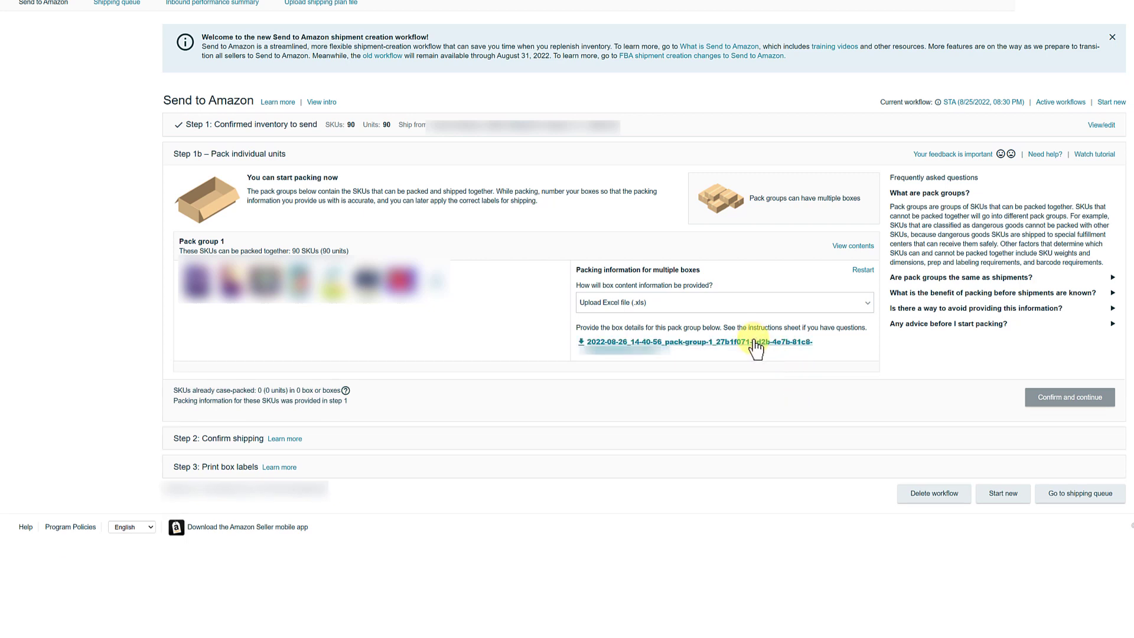
# Cancel saving the generated Excel file, upload and validate the completed packing file, and continue to shipping confirmation
pyautogui.click(754, 341)
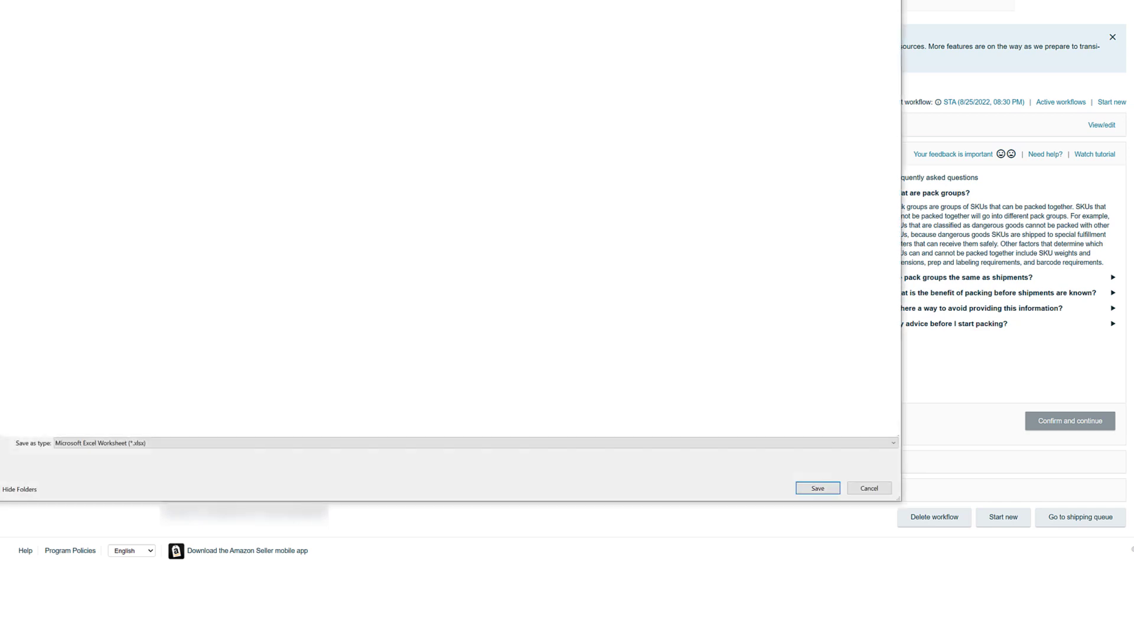
pyautogui.click(869, 488)
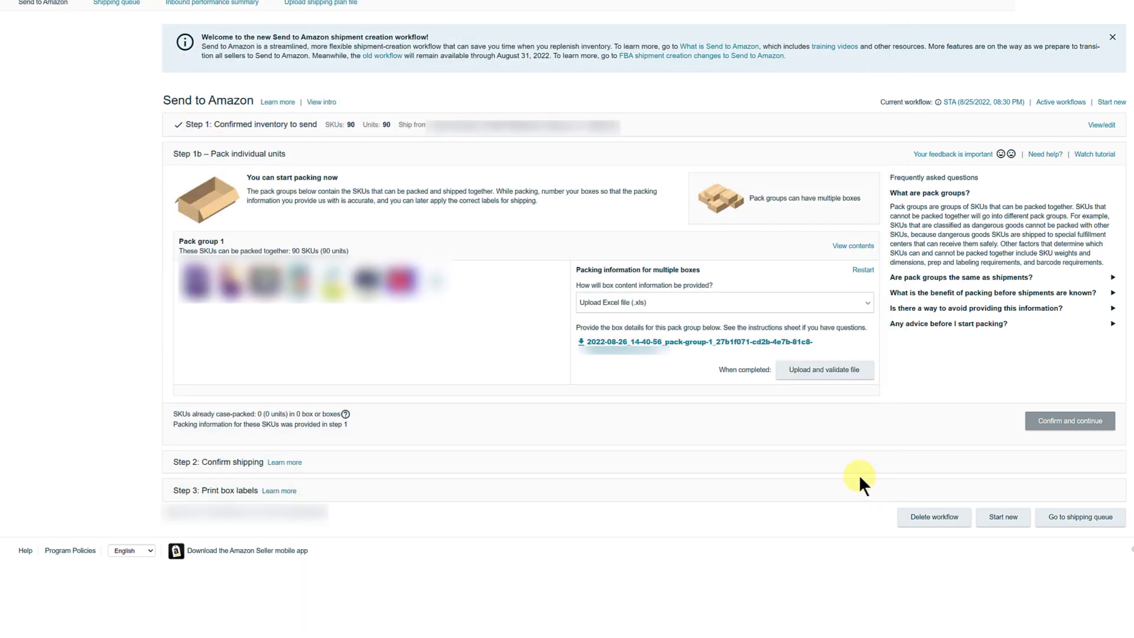
pyautogui.click(845, 374)
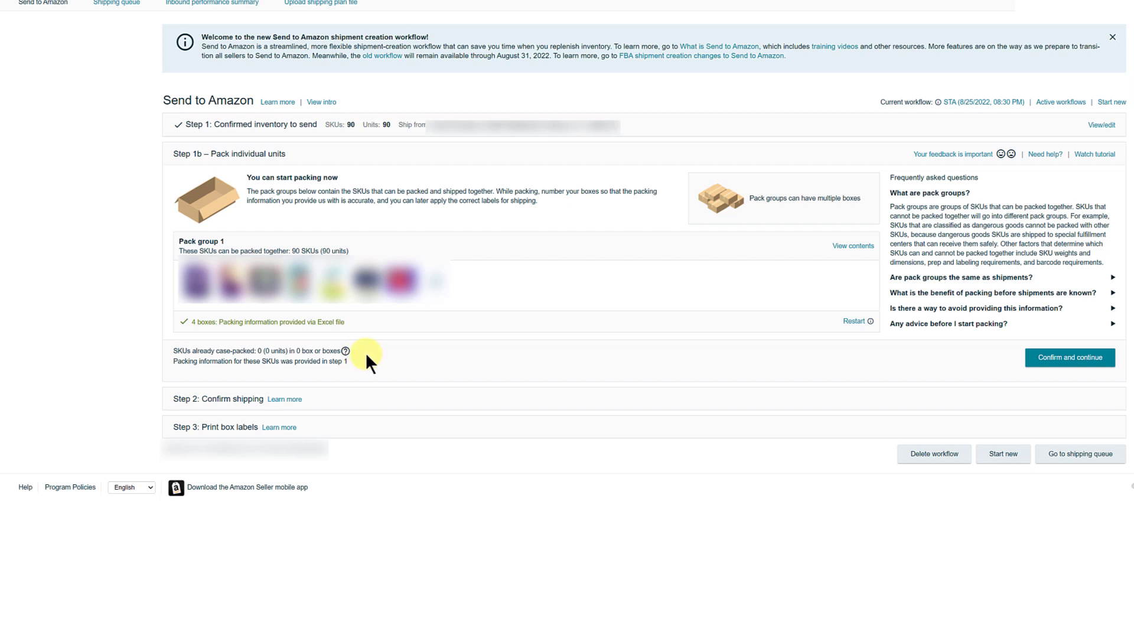
pyautogui.click(1067, 360)
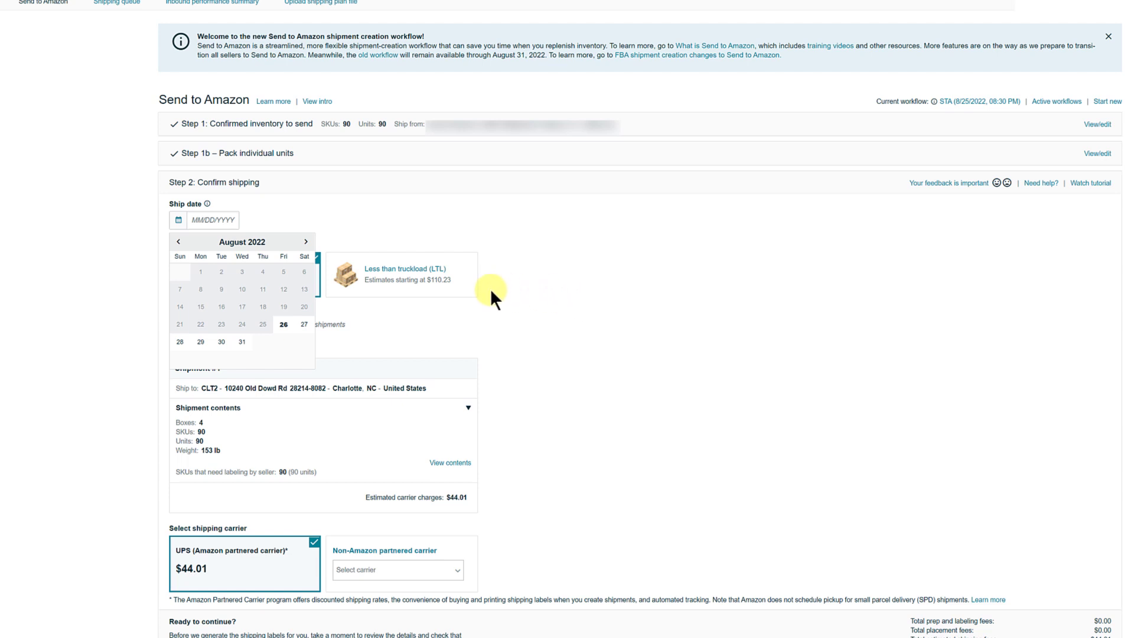
# Set the ship date to 08/26/2022, check the non-Amazon carrier choices, and accept the charges for UPS (Amazon partnered carrier) small parcel delivery
pyautogui.click(283, 325)
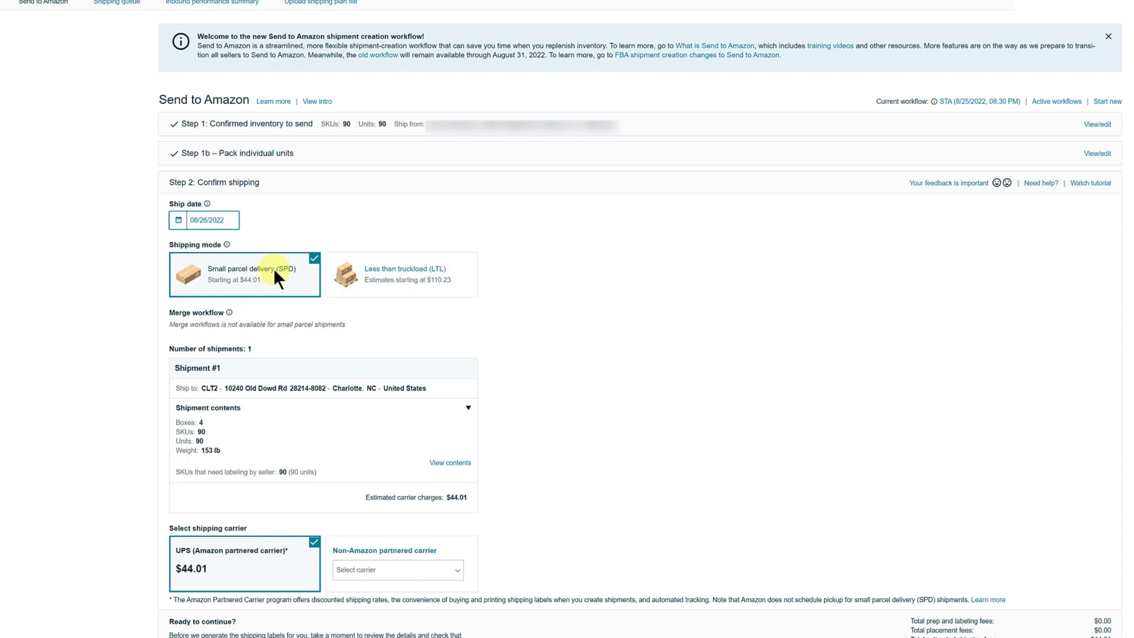
pyautogui.scroll(-4, 272, 274)
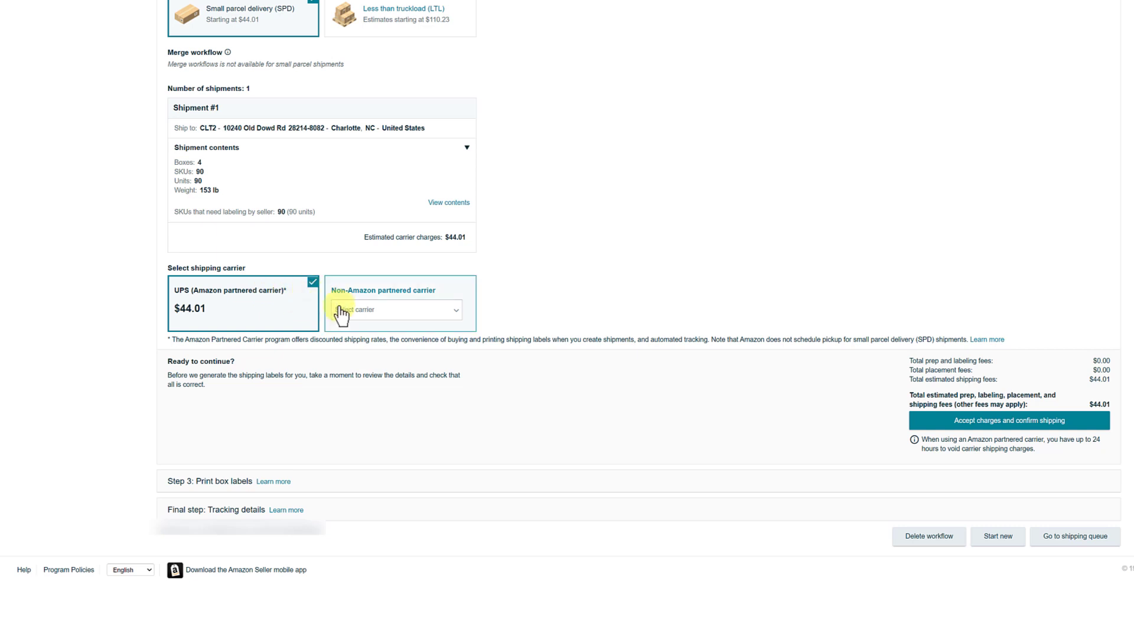
pyautogui.click(446, 315)
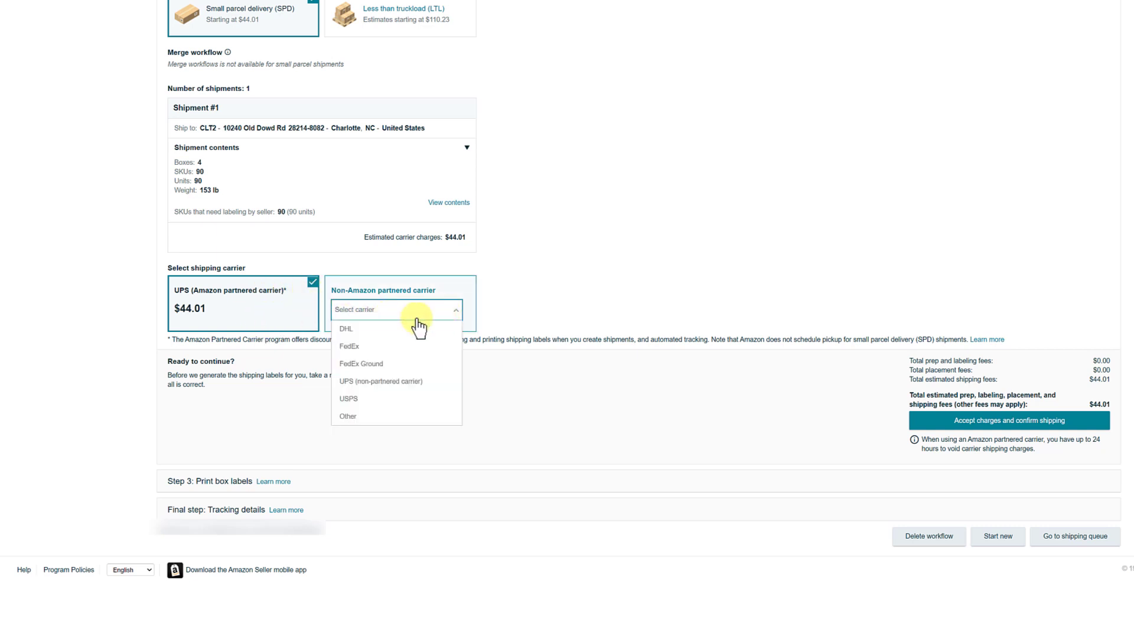
pyautogui.click(531, 306)
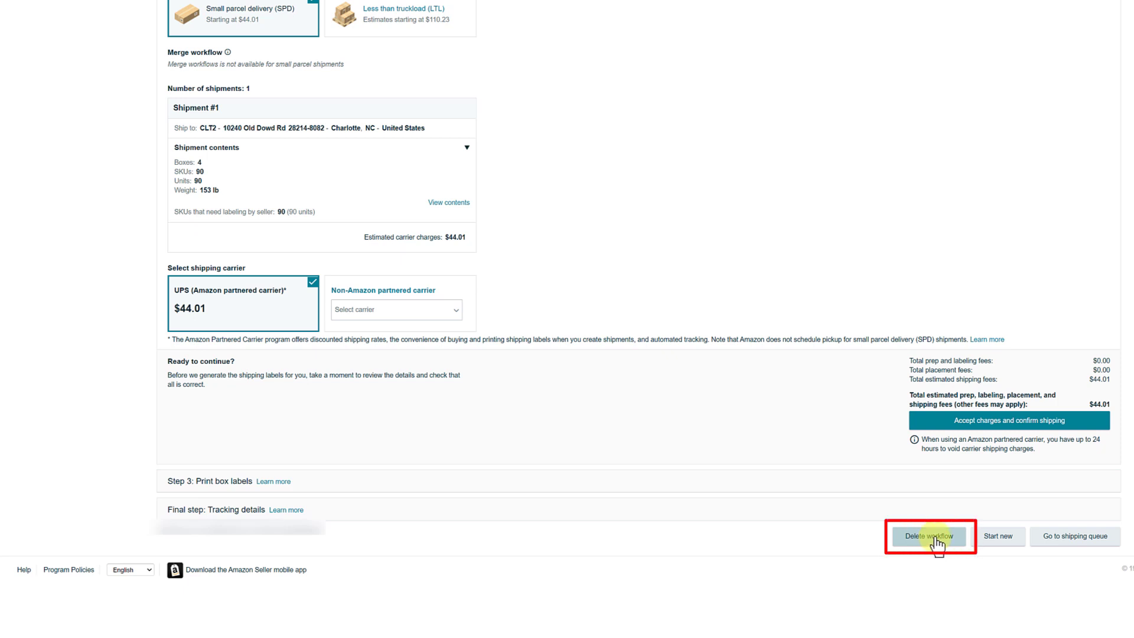
pyautogui.click(997, 422)
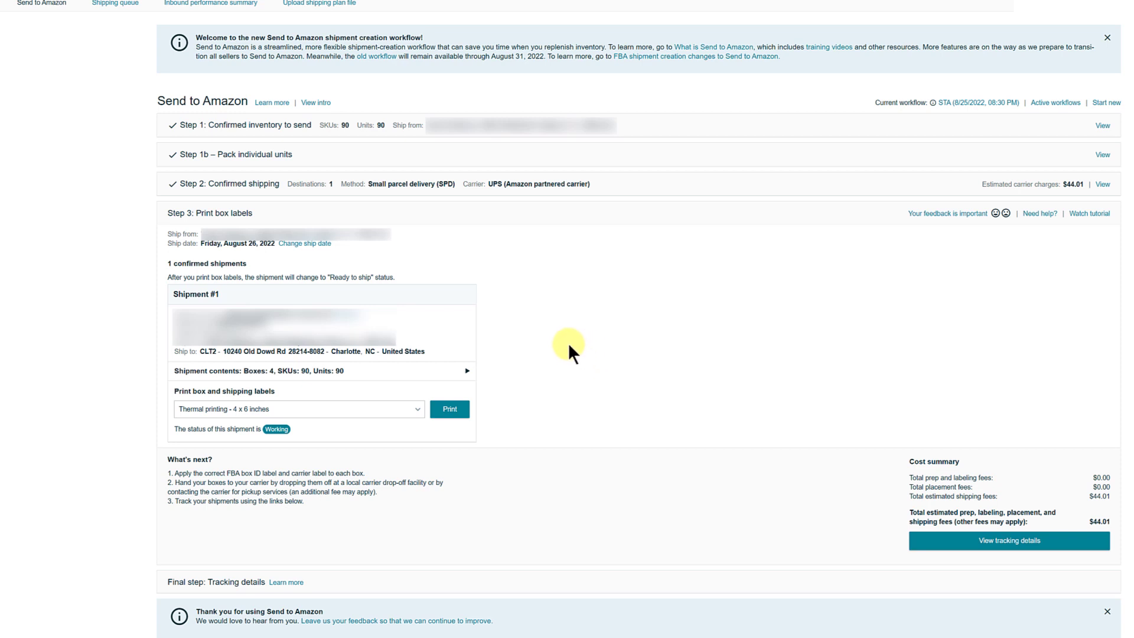
# Print the box and shipping labels for Shipment #1 in the 8.5" X 5.5" (US Letter) format
pyautogui.click(418, 414)
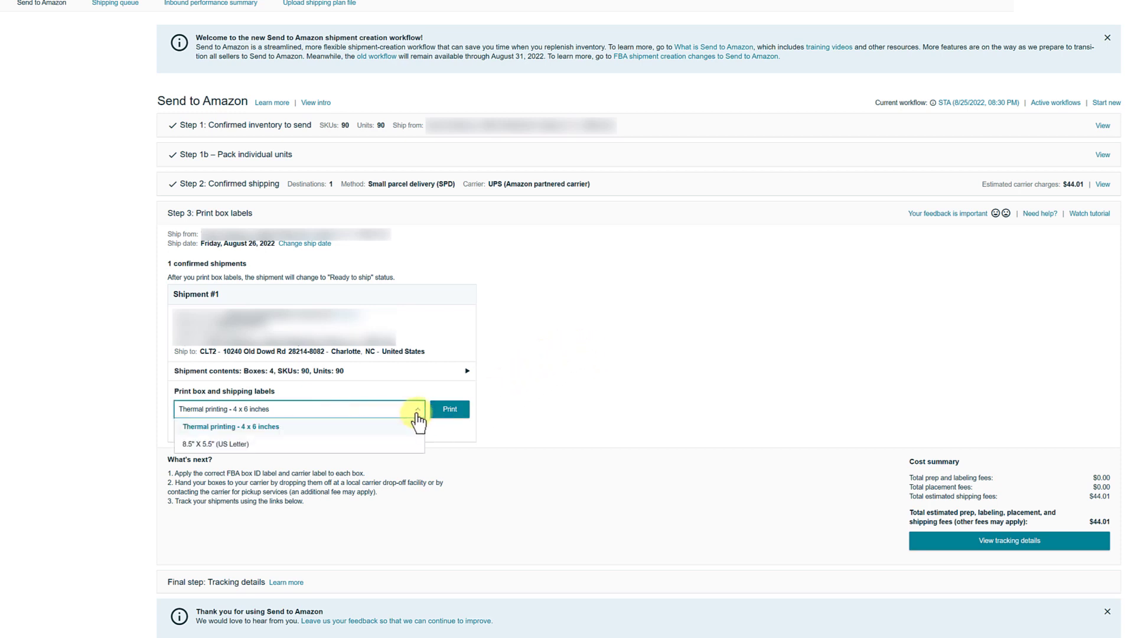
pyautogui.click(225, 450)
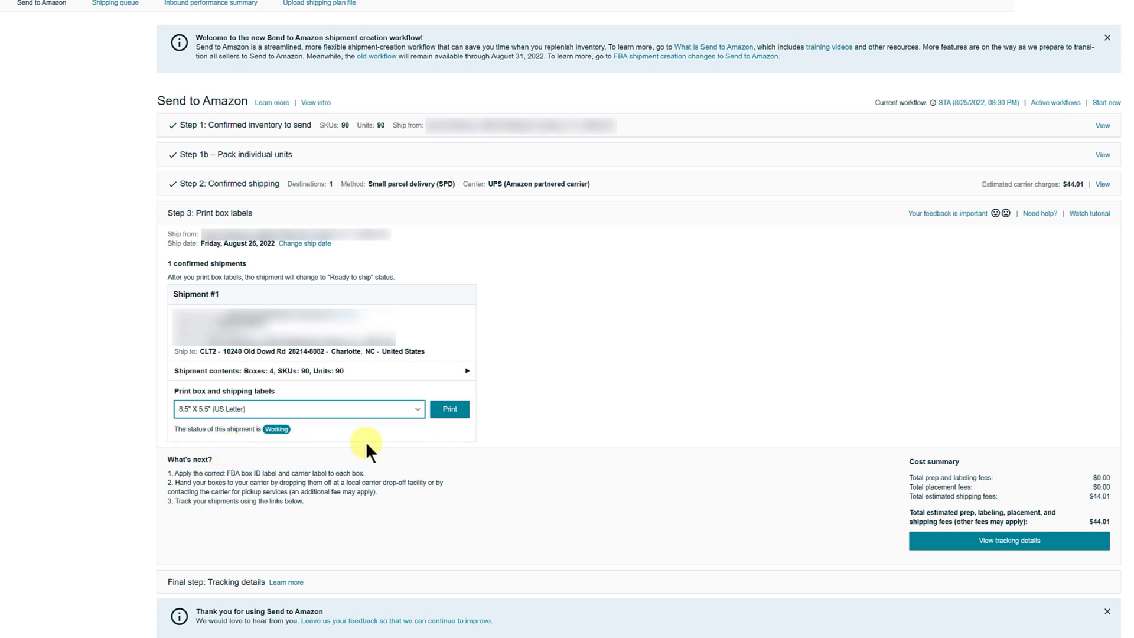
pyautogui.click(451, 409)
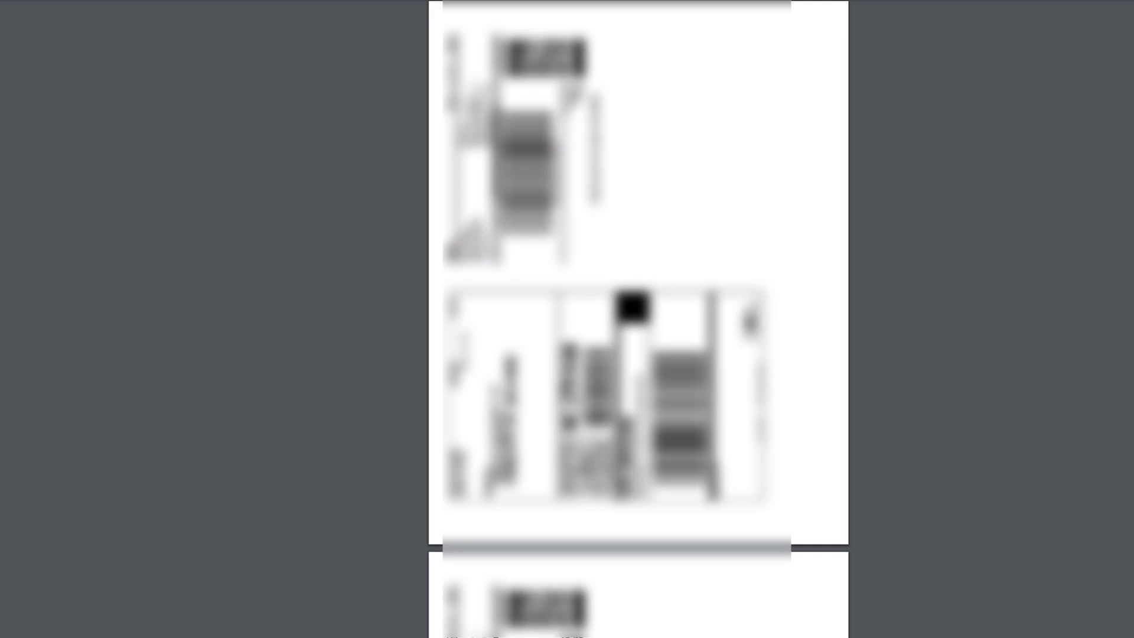